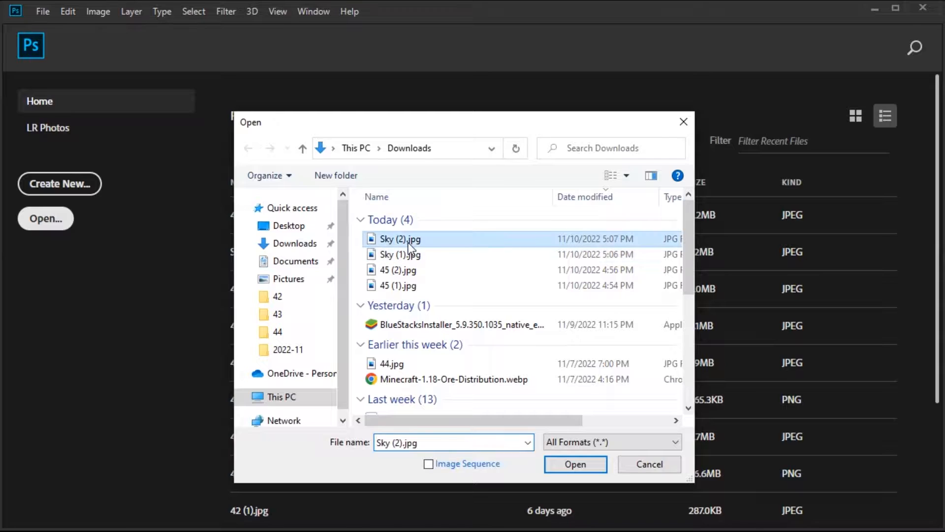
Step: Open the images Sky (2).jpg, 45 (2).jpg and 45 (1).jpg together
{"action": "left_click", "coordinate": [397, 271], "text": "ctrl"}
{"action": "left_click", "coordinate": [398, 279], "text": "ctrl"}
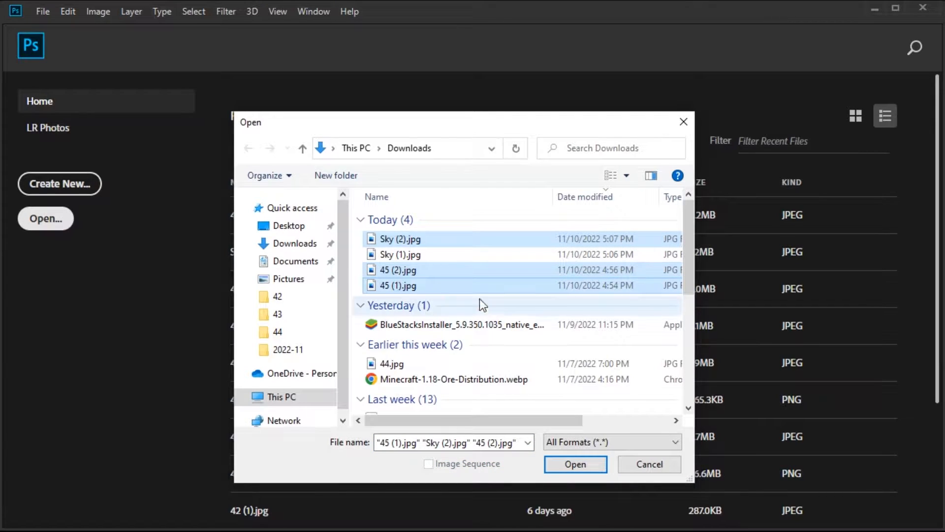
{"action": "left_click", "coordinate": [577, 463]}
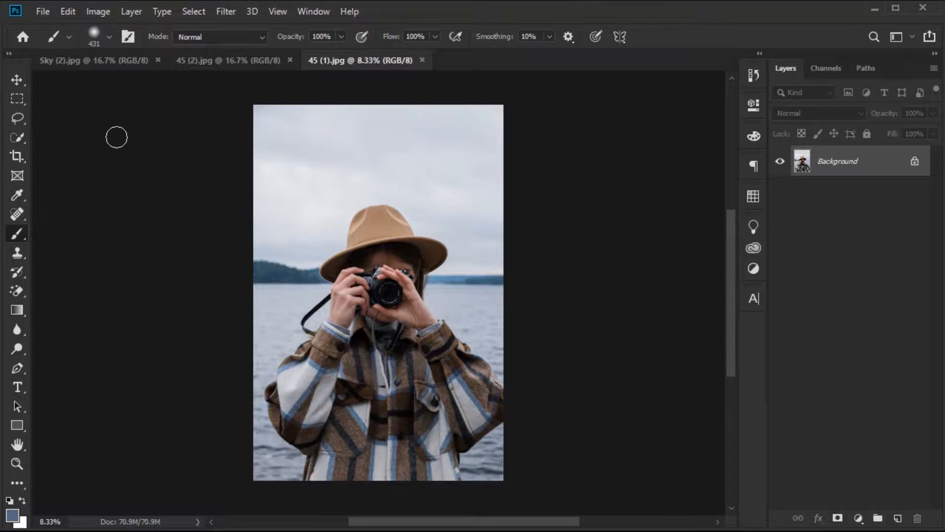
Step: Create a new document named 45, 7680 by 4320 pixels at 300 pixels per inch with a transparent background
{"action": "left_click", "coordinate": [43, 11]}
{"action": "left_click", "coordinate": [46, 28]}
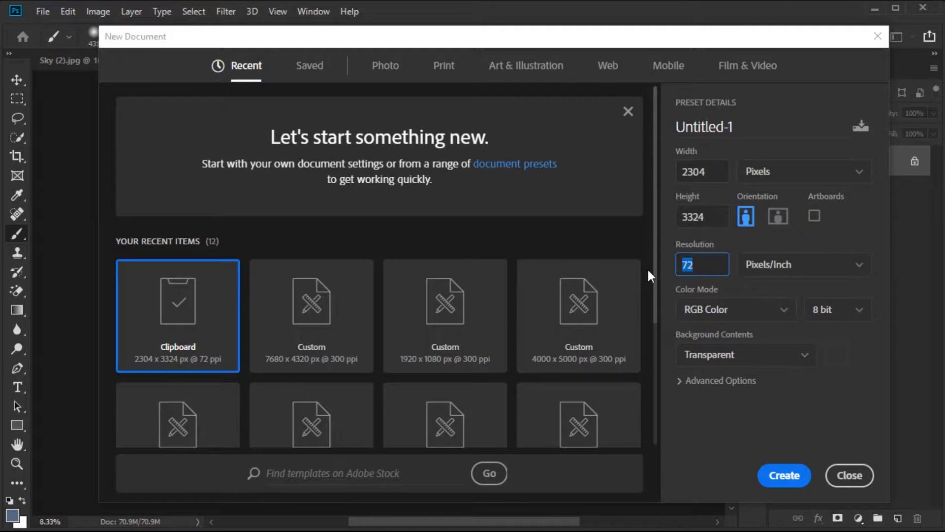
{"action": "type", "text": "30010"}
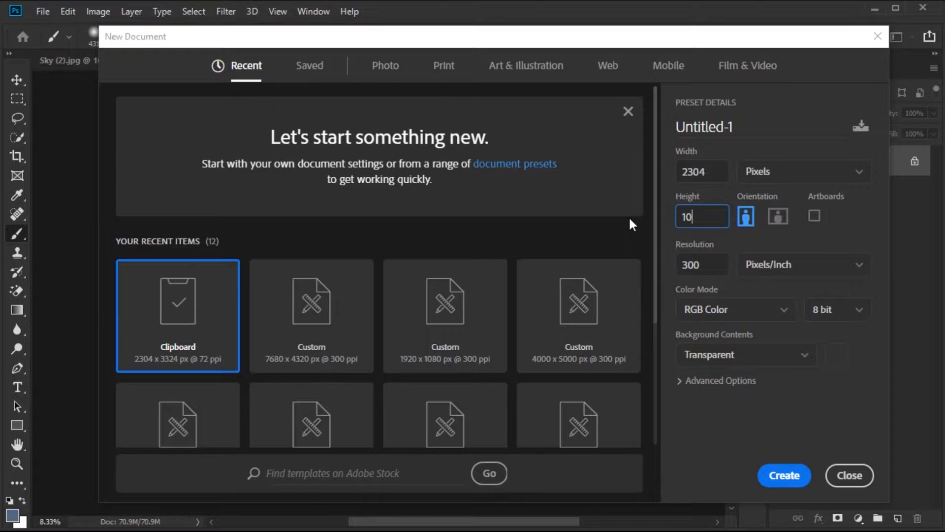
{"action": "type", "text": "80*4"}
{"action": "left_click", "coordinate": [717, 170]}
{"action": "type", "text": "1"}
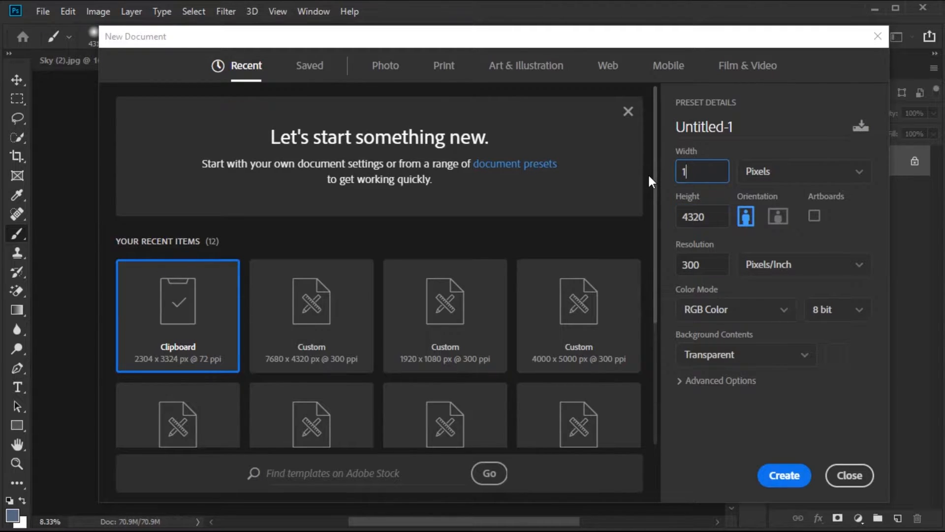
{"action": "type", "text": "920*4"}
{"action": "key", "text": "shift+Tab"}
{"action": "type", "text": "45"}
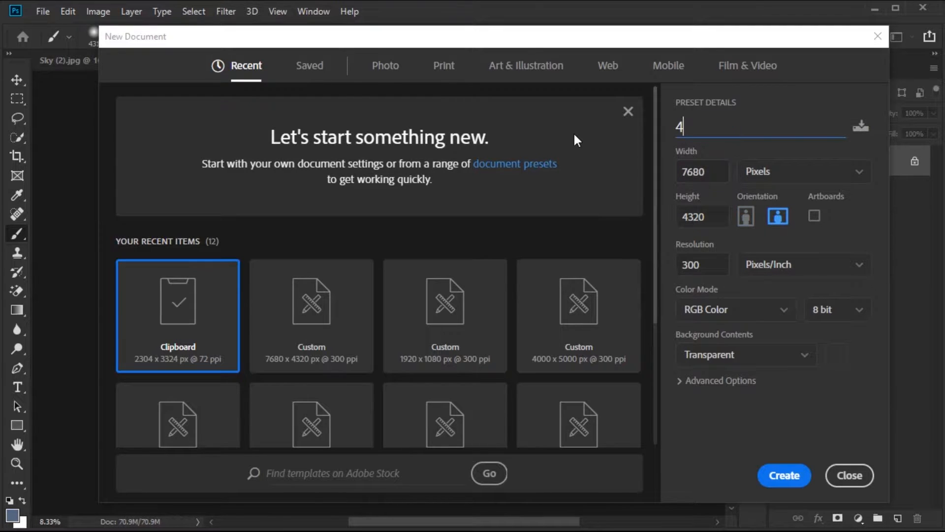
{"action": "left_click", "coordinate": [769, 357]}
{"action": "left_click", "coordinate": [769, 359]}
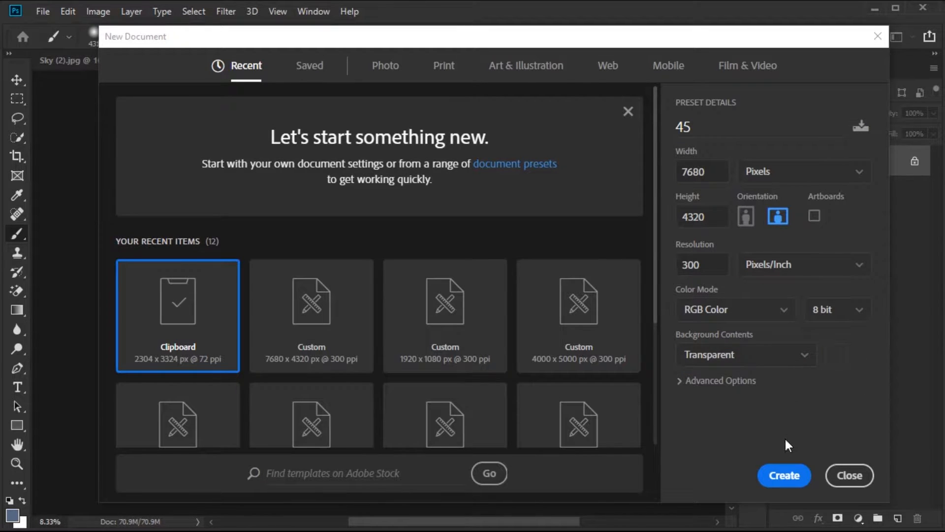
{"action": "left_click", "coordinate": [788, 476]}
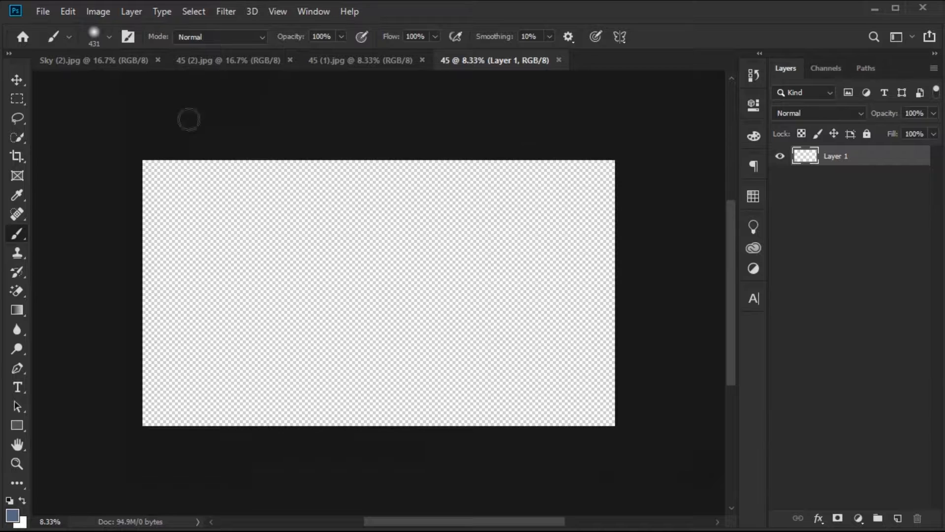
Step: Duplicate the background layer of the river landscape 45 (2).jpg and copy it into document 45
{"action": "left_click", "coordinate": [317, 62]}
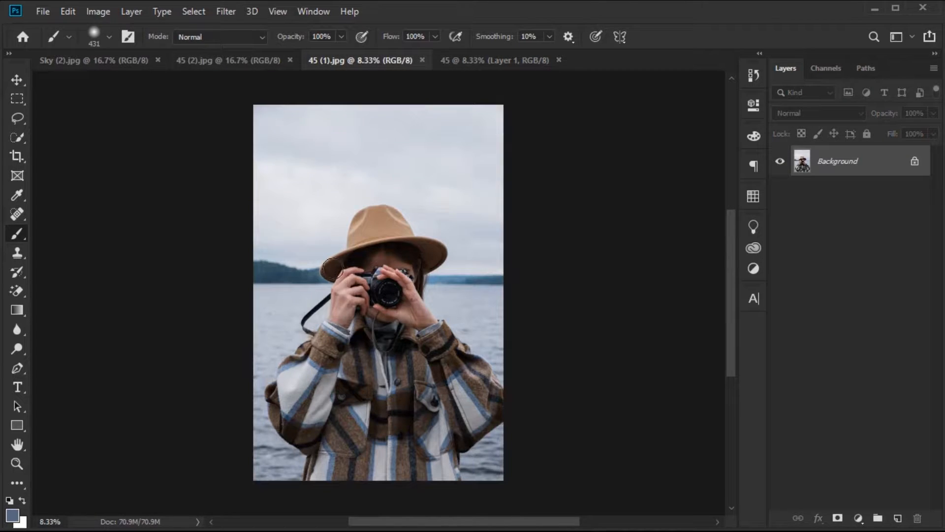
{"action": "left_click", "coordinate": [16, 80]}
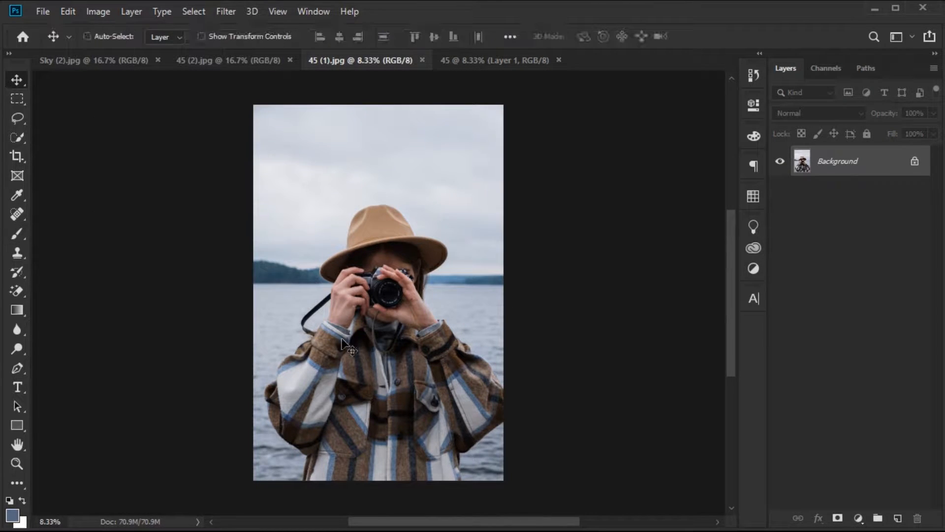
{"action": "left_click", "coordinate": [227, 63]}
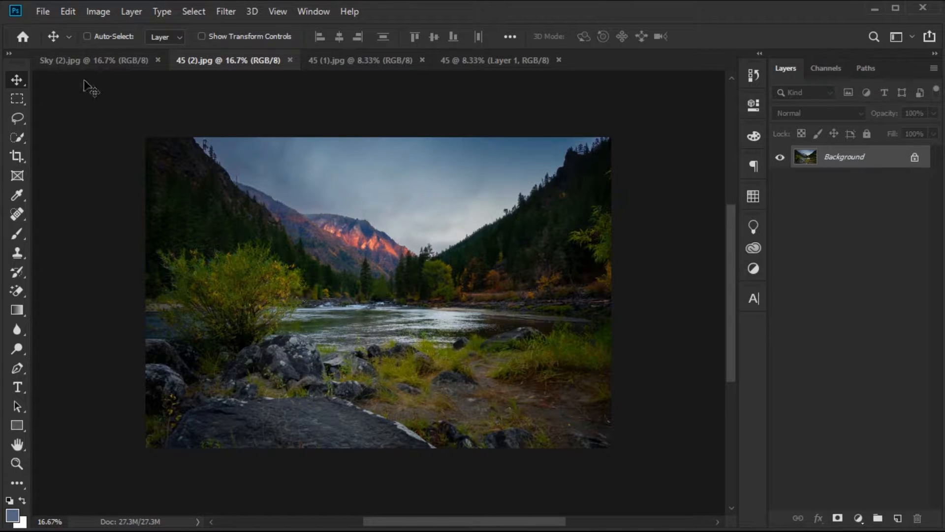
{"action": "left_click", "coordinate": [93, 61]}
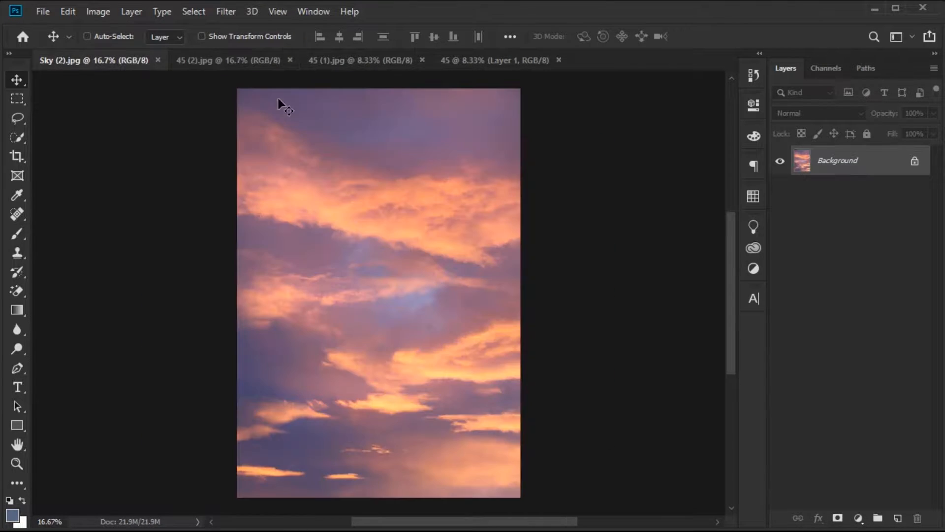
{"action": "left_click", "coordinate": [224, 61]}
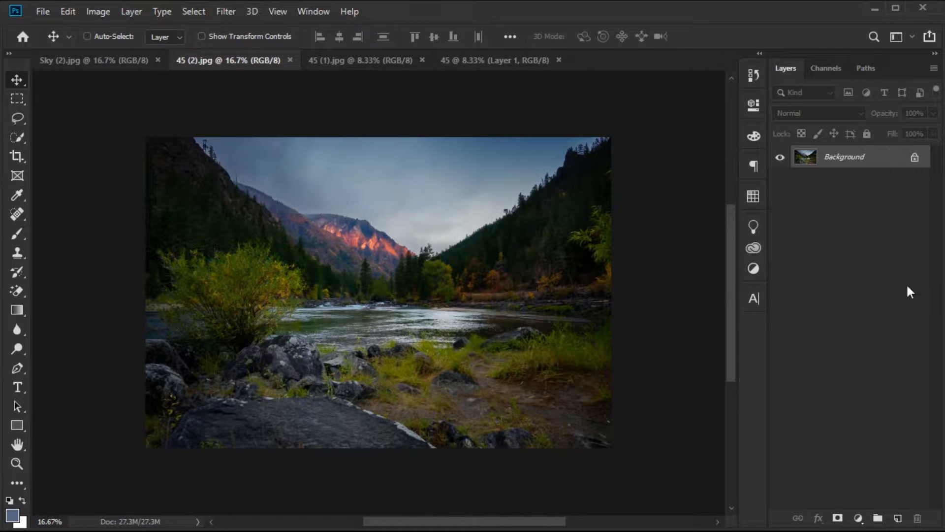
{"action": "left_click_drag", "start_coordinate": [886, 167], "coordinate": [898, 517]}
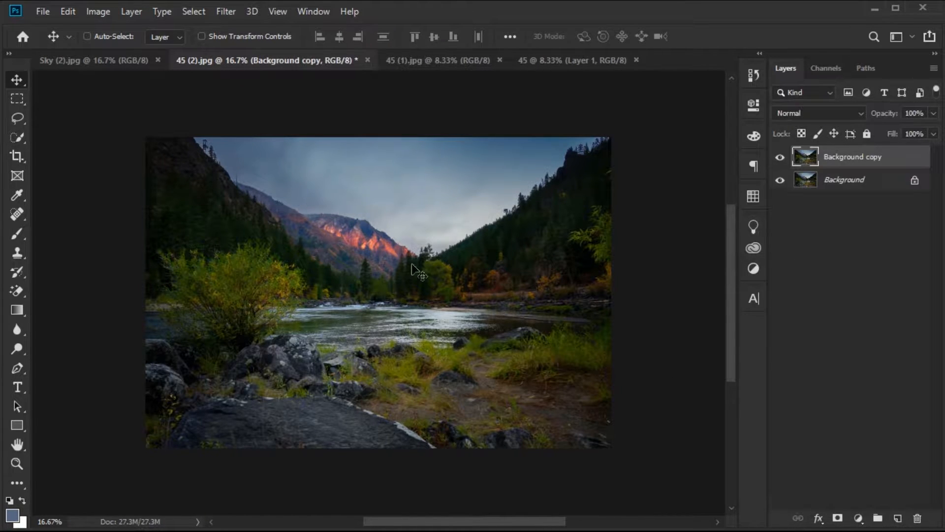
{"action": "left_click_drag", "start_coordinate": [382, 237], "coordinate": [250, 242]}
{"action": "left_click_drag", "start_coordinate": [272, 273], "coordinate": [512, 273]}
Step: Scale the landscape layer to about 218%, position it to cover the canvas, and rename the layer Background
{"action": "key", "text": "ctrl+t"}
{"action": "left_click_drag", "start_coordinate": [382, 315], "coordinate": [81, 384]}
{"action": "left_click_drag", "start_coordinate": [295, 354], "coordinate": [308, 323]}
{"action": "left_click_drag", "start_coordinate": [134, 441], "coordinate": [110, 458]}
{"action": "left_click_drag", "start_coordinate": [374, 295], "coordinate": [374, 281]}
{"action": "left_click_drag", "start_coordinate": [614, 108], "coordinate": [618, 105]}
{"action": "left_click_drag", "start_coordinate": [458, 246], "coordinate": [462, 252]}
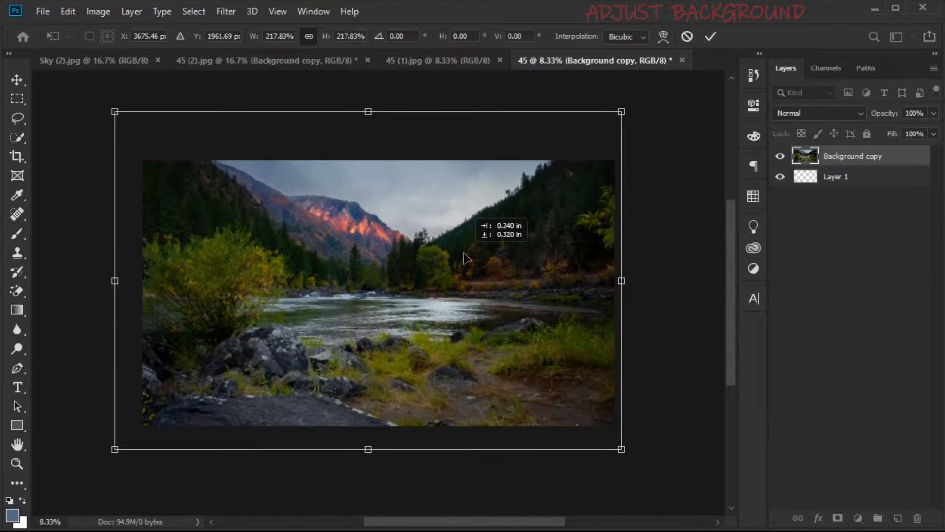
{"action": "key", "text": "Return"}
{"action": "scroll", "coordinate": [369, 301], "scroll_direction": "up", "scroll_amount": 1}
{"action": "left_click_drag", "start_coordinate": [376, 295], "coordinate": [376, 309]}
{"action": "double_click", "coordinate": [852, 156]}
{"action": "key", "text": "Return"}
Step: Apply the Camera Raw filter to the landscape layer and adjust its temperature
{"action": "left_click", "coordinate": [226, 11]}
{"action": "left_click", "coordinate": [259, 42]}
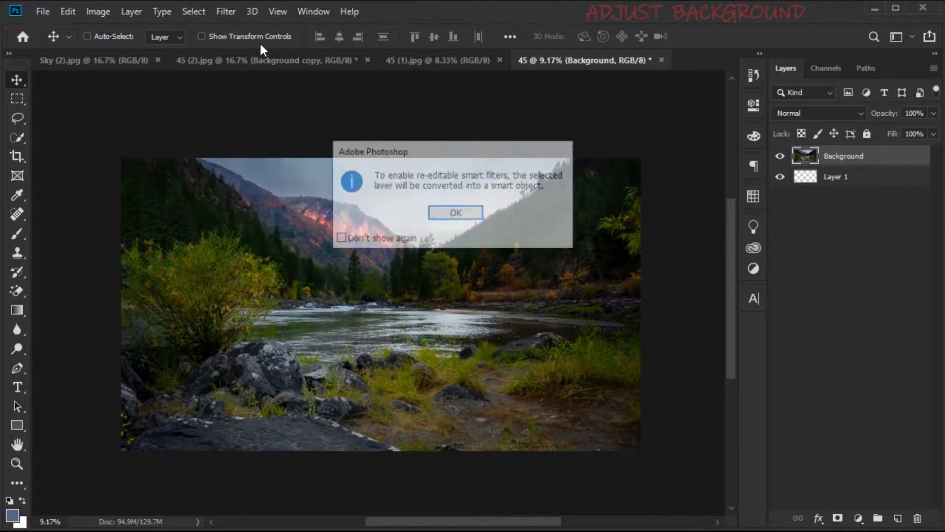
{"action": "key", "text": "Return"}
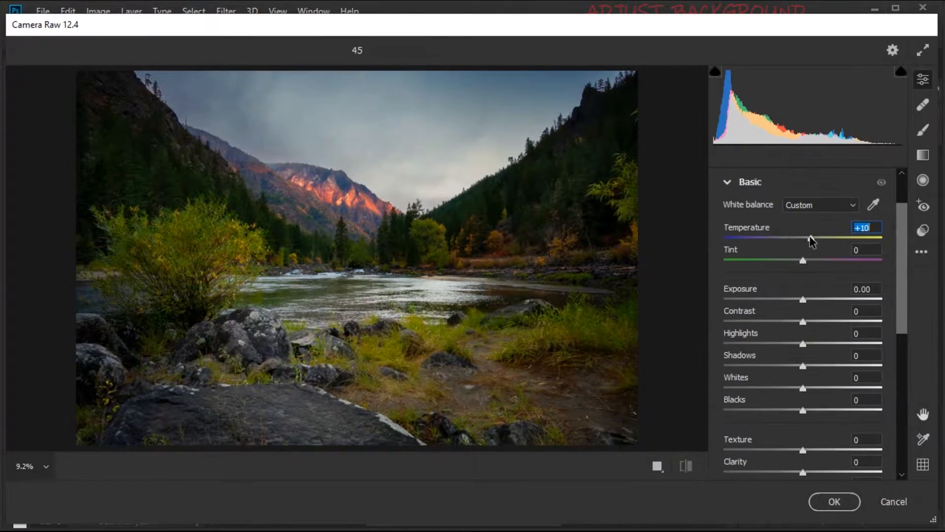
{"action": "left_click_drag", "start_coordinate": [808, 238], "coordinate": [800, 239]}
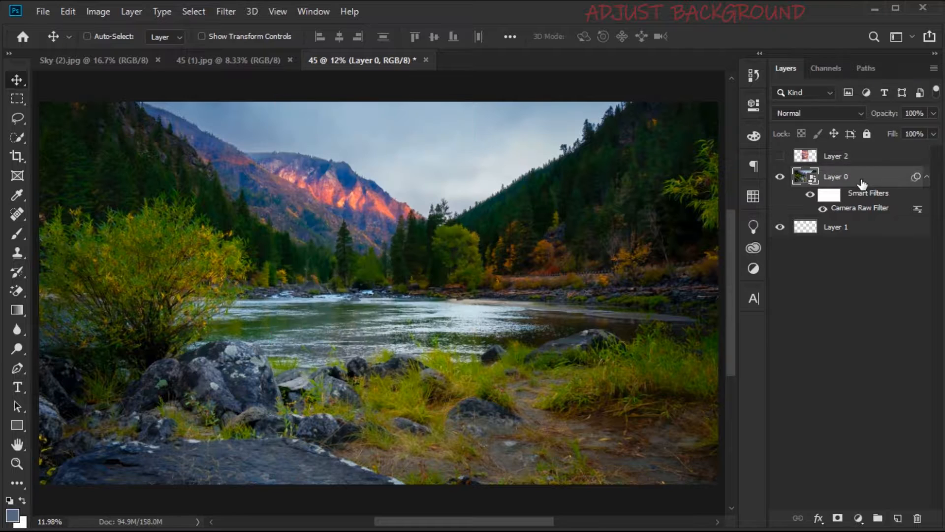
Step: Rasterize the landscape layer with its smart filter and rename it Backrground
{"action": "right_click", "coordinate": [875, 172]}
{"action": "double_click", "coordinate": [839, 175]}
{"action": "type", "text": "Backrg"}
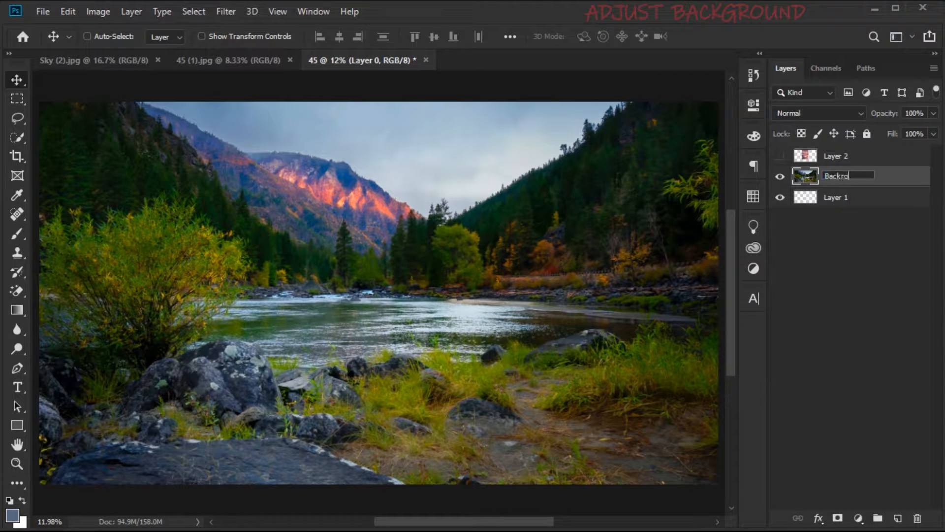
{"action": "type", "text": "round"}
{"action": "key", "text": "Return"}
Step: Rename the hidden sunset layer above the landscape as Sky
{"action": "double_click", "coordinate": [836, 155]}
{"action": "type", "text": "Sky"}
{"action": "key", "text": "Return"}
Step: Select the landscape's cloudy sky freehand with the Lasso tool, following just above the mountain ridges and treetops
{"action": "scroll", "coordinate": [302, 282], "scroll_direction": "up", "scroll_amount": 1}
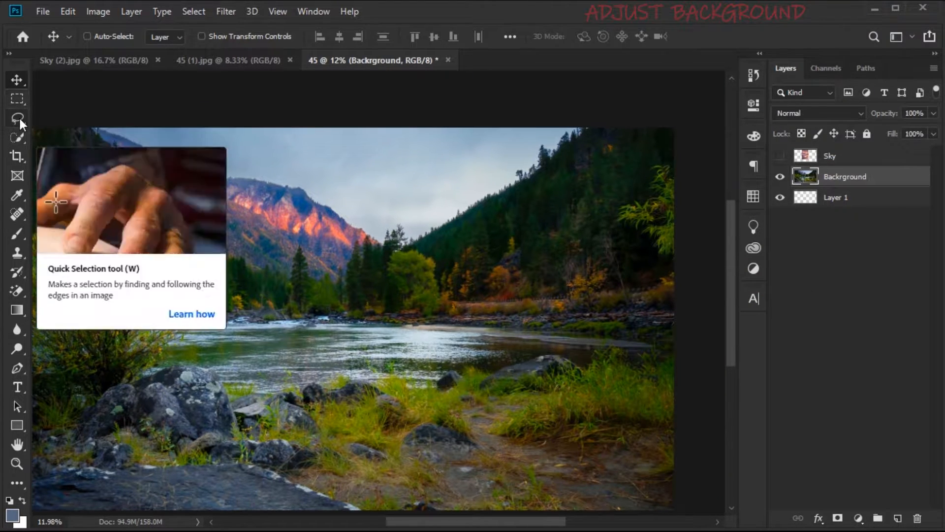
{"action": "left_click", "coordinate": [19, 118]}
{"action": "scroll", "coordinate": [109, 125], "scroll_direction": "up", "scroll_amount": 8}
{"action": "mouse_move", "coordinate": [100, 137]}
{"action": "left_mouse_down"}
{"action": "mouse_move", "coordinate": [294, 226]}
{"action": "mouse_move", "coordinate": [197, 83]}
{"action": "left_mouse_up"}
{"action": "mouse_move", "coordinate": [91, 173]}
{"action": "left_mouse_down"}
{"action": "mouse_move", "coordinate": [162, 209]}
{"action": "mouse_move", "coordinate": [318, 133]}
{"action": "mouse_move", "coordinate": [197, 81]}
{"action": "left_mouse_up"}
{"action": "left_click_drag", "start_coordinate": [329, 322], "coordinate": [421, 298]}
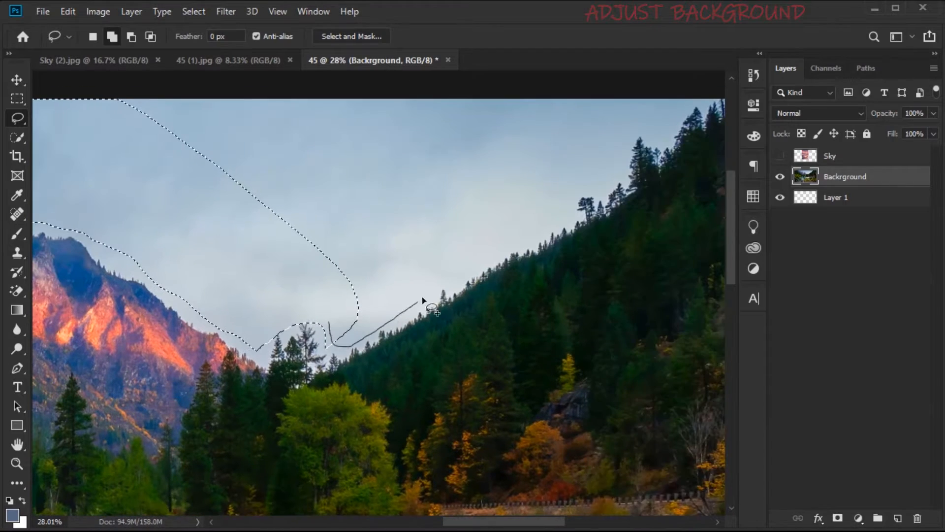
{"action": "left_click_drag", "start_coordinate": [640, 124], "coordinate": [167, 114]}
{"action": "mouse_move", "coordinate": [704, 99]}
{"action": "left_mouse_down"}
{"action": "mouse_move", "coordinate": [460, 190]}
{"action": "mouse_move", "coordinate": [367, 276]}
{"action": "mouse_move", "coordinate": [328, 295]}
{"action": "left_mouse_up"}
{"action": "scroll", "coordinate": [310, 246], "scroll_direction": "down", "scroll_amount": 5}
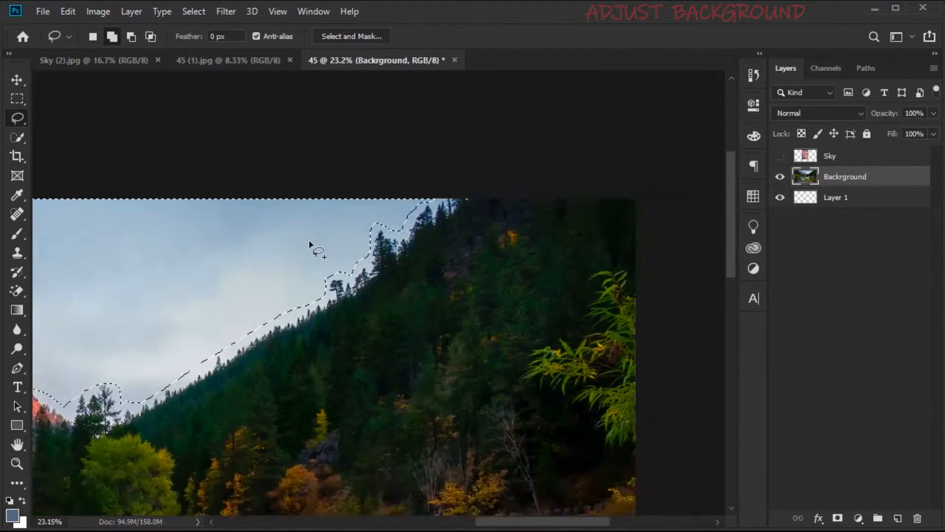
{"action": "left_click_drag", "start_coordinate": [152, 311], "coordinate": [446, 294]}
Step: Refine the sky selection along the ridges and treetops in Select and Mask, using an overlay opacity of 66%
{"action": "key", "text": "alt+ctrl+r"}
{"action": "scroll", "coordinate": [154, 225], "scroll_direction": "up", "scroll_amount": 3}
{"action": "scroll", "coordinate": [295, 246], "scroll_direction": "up", "scroll_amount": 1}
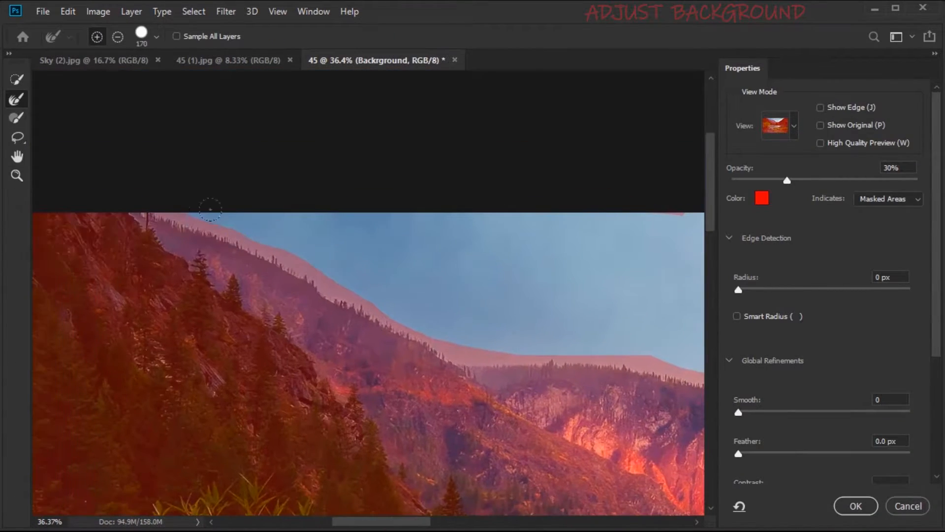
{"action": "mouse_move", "coordinate": [360, 285]}
{"action": "left_mouse_down"}
{"action": "mouse_move", "coordinate": [620, 360]}
{"action": "mouse_move", "coordinate": [406, 328]}
{"action": "left_mouse_up"}
{"action": "left_click", "coordinate": [99, 45]}
{"action": "mouse_move", "coordinate": [408, 331]}
{"action": "left_mouse_down"}
{"action": "mouse_move", "coordinate": [563, 350]}
{"action": "mouse_move", "coordinate": [650, 413]}
{"action": "left_mouse_up"}
{"action": "left_click_drag", "start_coordinate": [625, 393], "coordinate": [323, 247]}
{"action": "left_click_drag", "start_coordinate": [787, 181], "coordinate": [855, 181]}
{"action": "mouse_move", "coordinate": [340, 258]}
{"action": "left_mouse_down"}
{"action": "mouse_move", "coordinate": [452, 342]}
{"action": "mouse_move", "coordinate": [566, 340]}
{"action": "mouse_move", "coordinate": [656, 294]}
{"action": "mouse_move", "coordinate": [681, 300]}
{"action": "left_mouse_up"}
{"action": "mouse_move", "coordinate": [681, 300]}
{"action": "left_mouse_down"}
{"action": "mouse_move", "coordinate": [428, 218]}
{"action": "mouse_move", "coordinate": [217, 369]}
{"action": "left_mouse_up"}
{"action": "mouse_move", "coordinate": [581, 75]}
{"action": "left_mouse_down"}
{"action": "mouse_move", "coordinate": [475, 185]}
{"action": "mouse_move", "coordinate": [495, 205]}
{"action": "mouse_move", "coordinate": [351, 323]}
{"action": "left_mouse_up"}
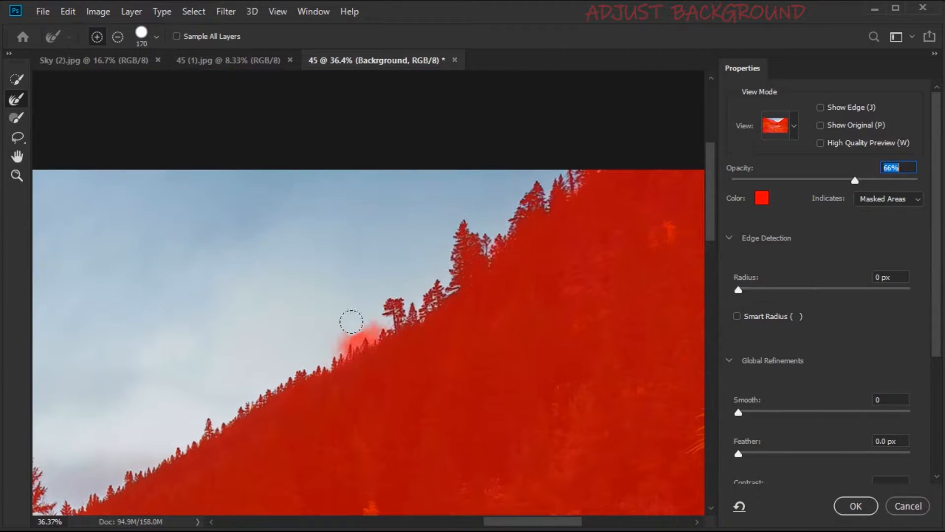
{"action": "key", "text": "ctrl+0"}
{"action": "left_click", "coordinate": [856, 505]}
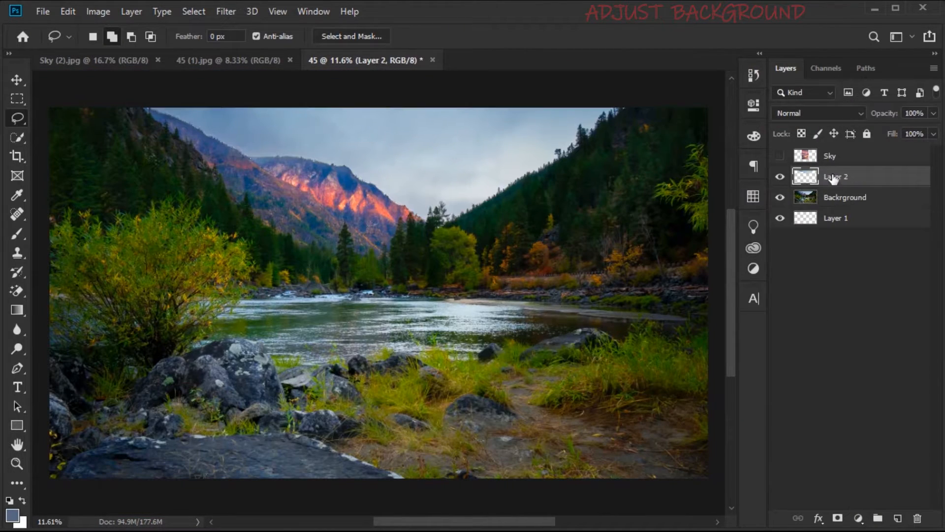
Step: Clip the Sky layer to the cut-out sky layer, show it, and transform it to fit over the left mountains
{"action": "left_click", "coordinate": [835, 166], "text": "alt"}
{"action": "left_click", "coordinate": [780, 156]}
{"action": "left_click", "coordinate": [843, 156]}
{"action": "key", "text": "ctrl+t"}
{"action": "left_click_drag", "start_coordinate": [404, 197], "coordinate": [294, 128]}
{"action": "scroll", "coordinate": [394, 163], "scroll_direction": "down", "scroll_amount": 2}
{"action": "left_click_drag", "start_coordinate": [344, 157], "coordinate": [321, 190]}
{"action": "left_click_drag", "start_coordinate": [282, 238], "coordinate": [276, 201]}
{"action": "left_click", "coordinate": [710, 37]}
Step: Duplicate the sunset sky three times, placing the copies side by side to the right across the landscape's sky
{"action": "left_click_drag", "start_coordinate": [281, 268], "coordinate": [382, 288]}
{"action": "left_click_drag", "start_coordinate": [381, 288], "coordinate": [486, 313]}
{"action": "left_click_drag", "start_coordinate": [501, 306], "coordinate": [607, 326]}
{"action": "scroll", "coordinate": [428, 217], "scroll_direction": "up", "scroll_amount": 3}
Step: Add a layer mask to Sky copy 3 and brush away its hard left seam with a soft brush
{"action": "left_click", "coordinate": [852, 156]}
{"action": "left_click", "coordinate": [837, 518]}
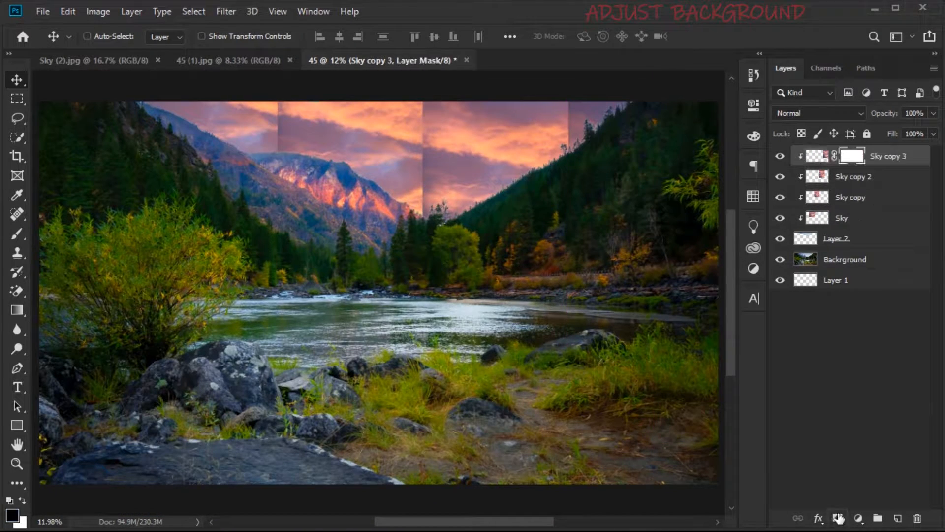
{"action": "scroll", "coordinate": [575, 126], "scroll_direction": "up", "scroll_amount": 1}
{"action": "left_click", "coordinate": [18, 233]}
{"action": "left_click", "coordinate": [13, 515]}
{"action": "left_click", "coordinate": [819, 147]}
{"action": "scroll", "coordinate": [566, 117], "scroll_direction": "up", "scroll_amount": 4}
{"action": "left_click_drag", "start_coordinate": [571, 109], "coordinate": [579, 157]}
{"action": "left_click", "coordinate": [93, 42]}
Step: Add a layer mask to Sky copy 2 and blend its vertical seam with the soft brush
{"action": "left_click", "coordinate": [853, 177]}
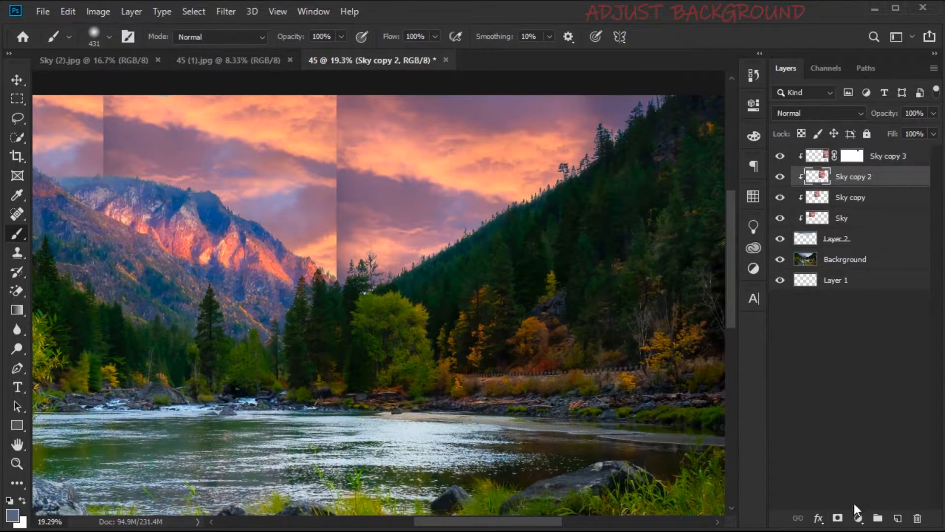
{"action": "left_click", "coordinate": [837, 518]}
{"action": "left_click_drag", "start_coordinate": [346, 101], "coordinate": [347, 273]}
{"action": "left_click_drag", "start_coordinate": [311, 229], "coordinate": [461, 296]}
{"action": "left_click_drag", "start_coordinate": [521, 172], "coordinate": [510, 196]}
Step: Mask the Sky copy layer and paint out its vertical seam above the left mountains
{"action": "left_click", "coordinate": [850, 197]}
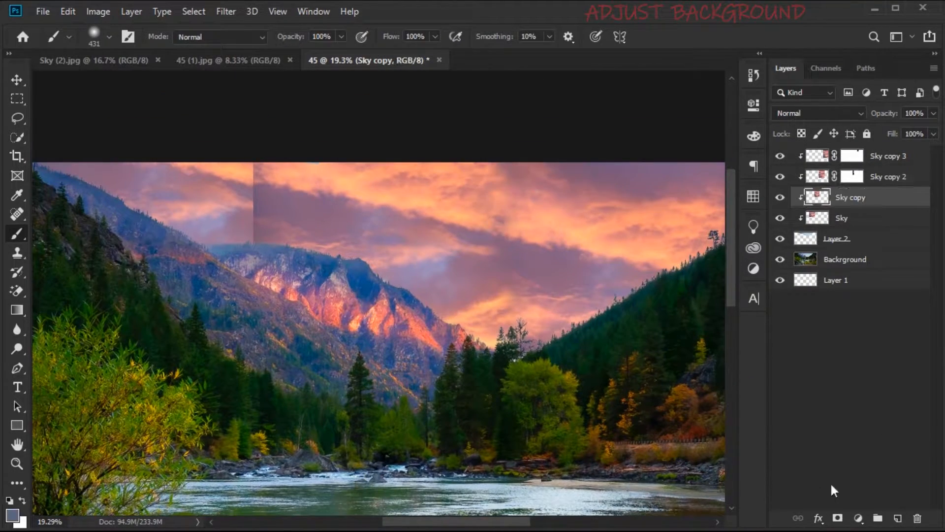
{"action": "left_click", "coordinate": [838, 518]}
{"action": "left_click_drag", "start_coordinate": [261, 164], "coordinate": [261, 243]}
{"action": "scroll", "coordinate": [287, 295], "scroll_direction": "down", "scroll_amount": 2}
{"action": "scroll", "coordinate": [287, 322], "scroll_direction": "up", "scroll_amount": 3}
{"action": "scroll", "coordinate": [287, 321], "scroll_direction": "down", "scroll_amount": 3}
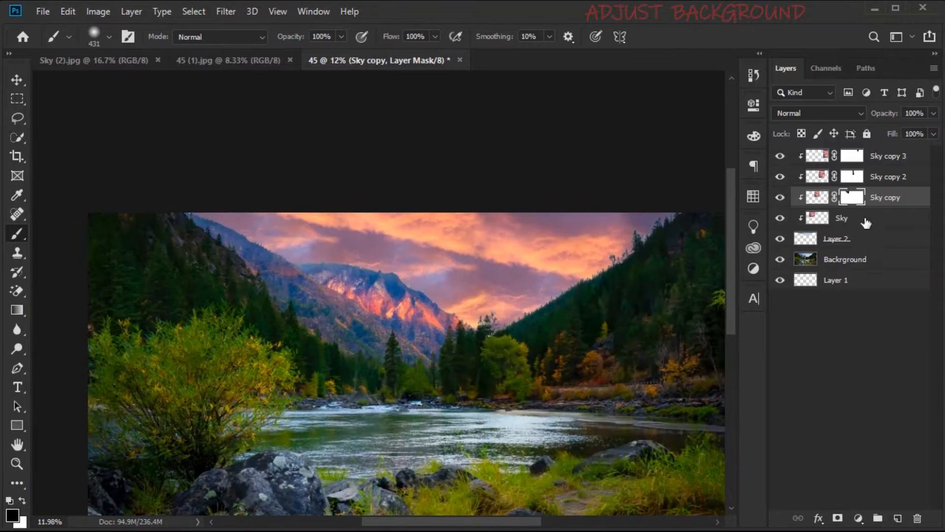
Step: Free-transform the four sunset sky layers together to adjust how the clouds sit above the mountains
{"action": "left_click", "coordinate": [886, 156]}
{"action": "left_click", "coordinate": [867, 217], "text": "shift"}
{"action": "key", "text": "ctrl+t"}
{"action": "left_click_drag", "start_coordinate": [723, 94], "coordinate": [708, 60]}
{"action": "left_click", "coordinate": [711, 37]}
Step: Paint soft slate-blue haze along the horizon on a new layer and move it above the clipped sky layers
{"action": "left_click", "coordinate": [886, 220]}
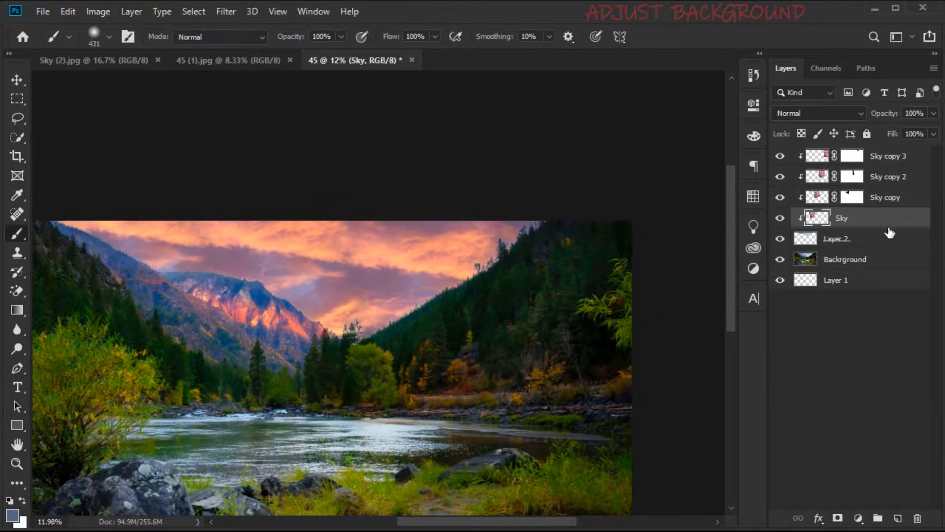
{"action": "left_click", "coordinate": [886, 238]}
{"action": "left_click", "coordinate": [897, 519], "text": "ctrl"}
{"action": "left_click_drag", "start_coordinate": [502, 320], "coordinate": [536, 300]}
{"action": "left_click", "coordinate": [12, 515]}
{"action": "left_click", "coordinate": [816, 146]}
{"action": "left_click", "coordinate": [95, 239]}
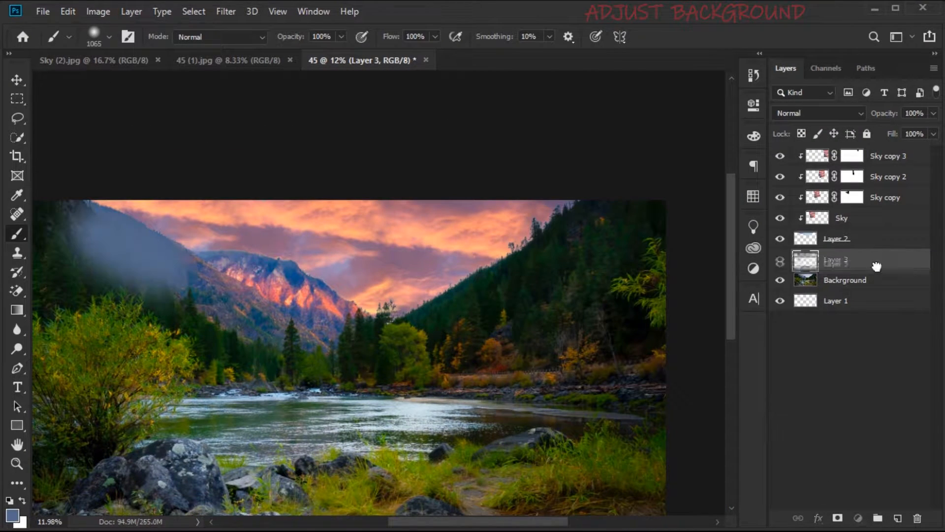
{"action": "left_click_drag", "start_coordinate": [875, 259], "coordinate": [859, 156]}
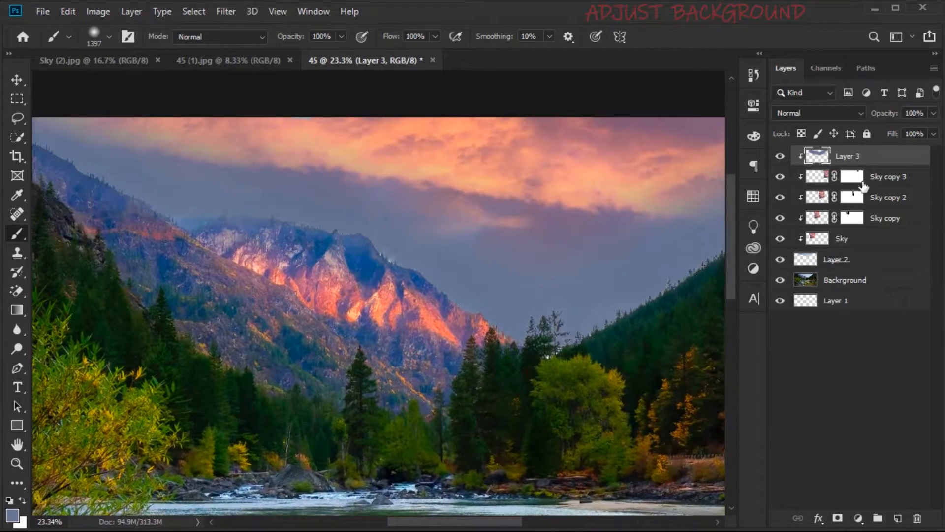
{"action": "left_click", "coordinate": [852, 177]}
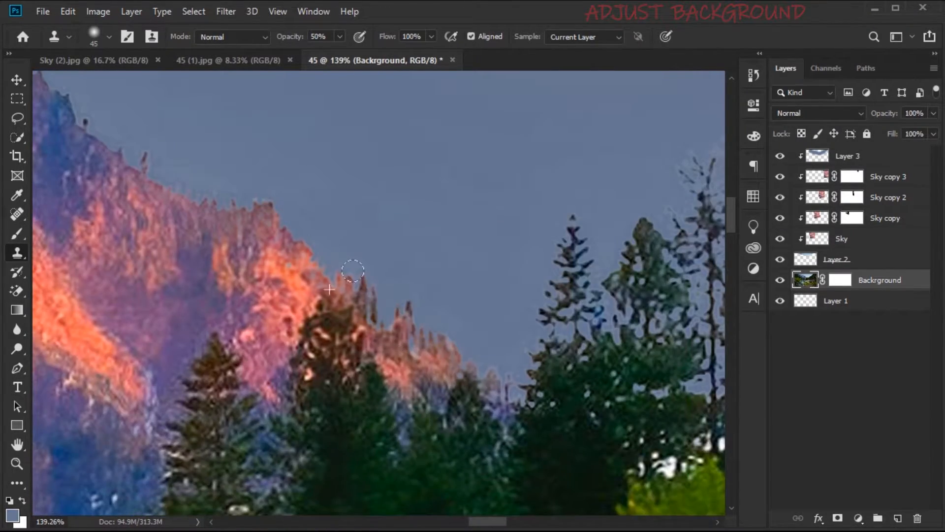
Step: Set the opacity of the haze layer, Layer 3, to 83%
{"action": "key", "text": "ctrl+0"}
{"action": "key", "text": "v"}
{"action": "key", "text": "alt+period"}
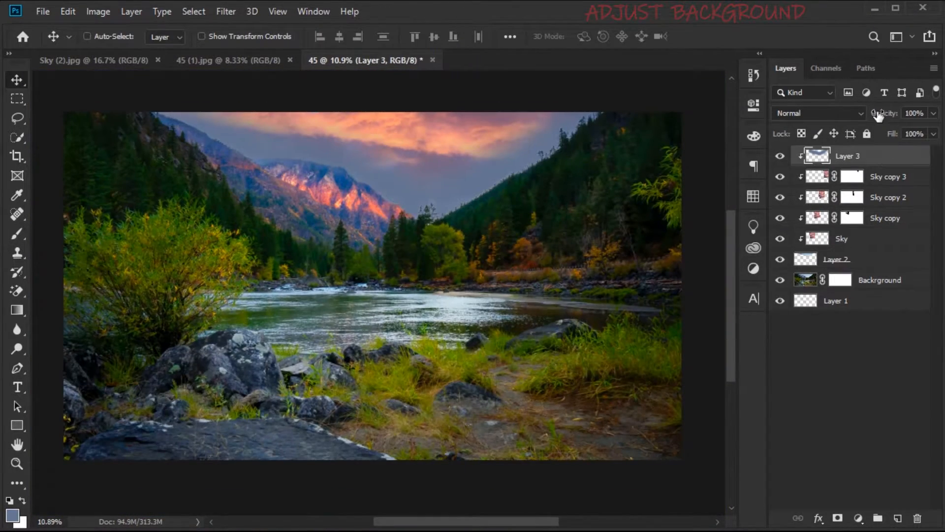
{"action": "key", "text": "8"}
{"action": "key", "text": "3"}
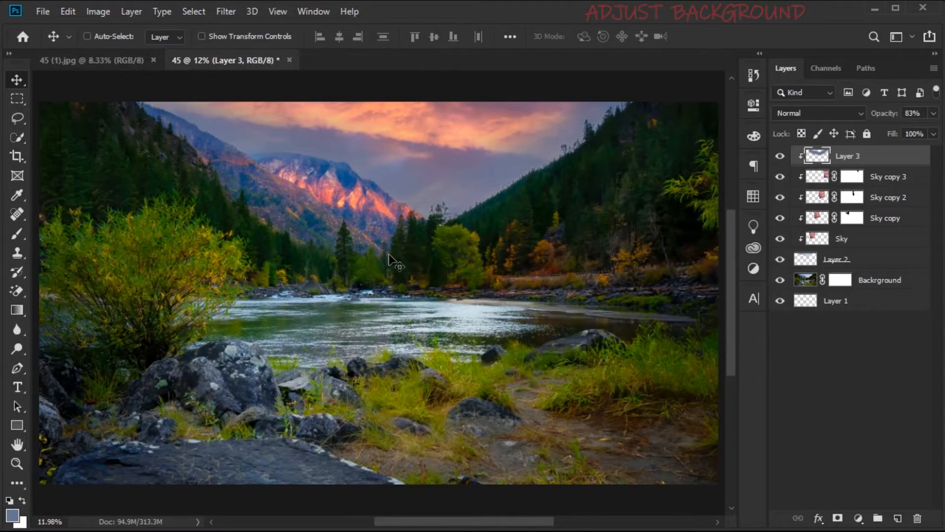
Step: Add a clipped Brightness/Contrast adjustment above the haze layer, set Contrast to -15 and fine-tune its brightness
{"action": "left_click", "coordinate": [858, 518]}
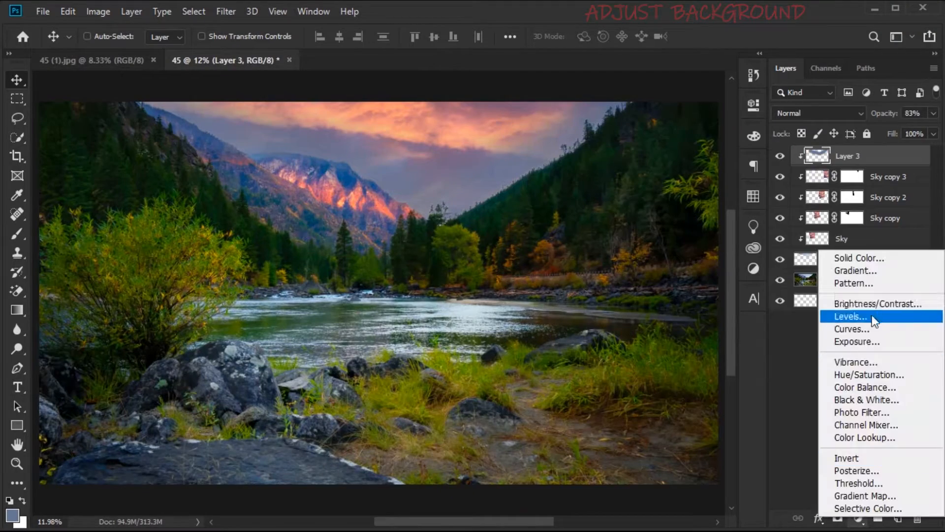
{"action": "left_click", "coordinate": [836, 297]}
{"action": "left_click_drag", "start_coordinate": [622, 187], "coordinate": [595, 219]}
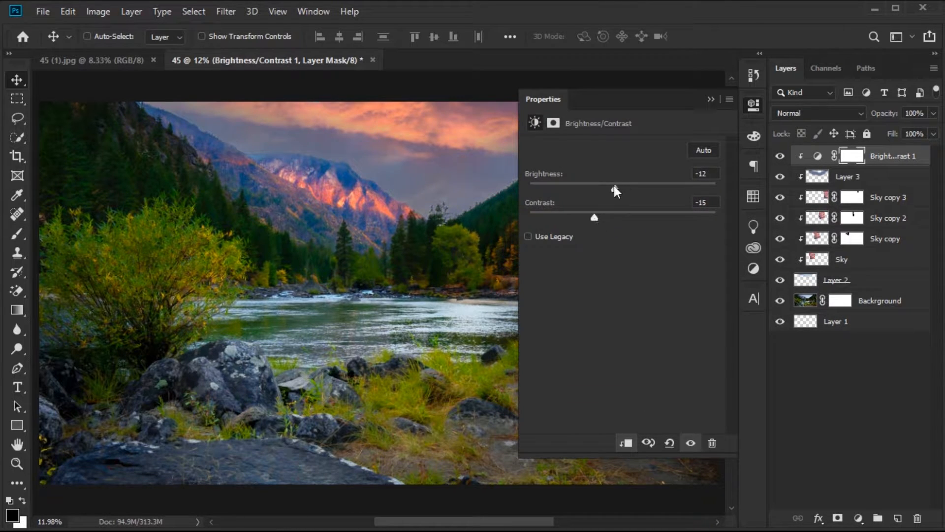
{"action": "left_click_drag", "start_coordinate": [613, 185], "coordinate": [625, 185]}
{"action": "left_click", "coordinate": [710, 99]}
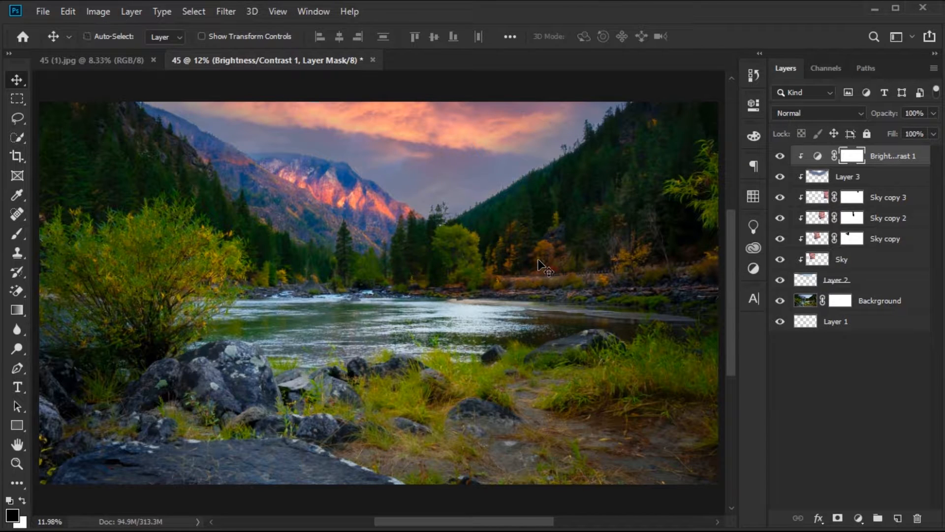
{"action": "left_click", "coordinate": [92, 61]}
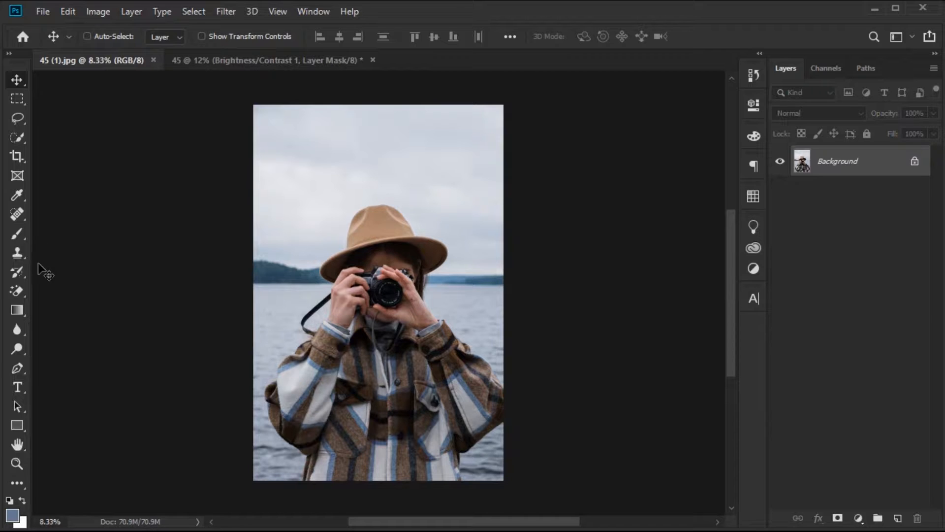
{"action": "left_click", "coordinate": [288, 64]}
{"action": "scroll", "coordinate": [300, 208], "scroll_direction": "down", "scroll_amount": 5}
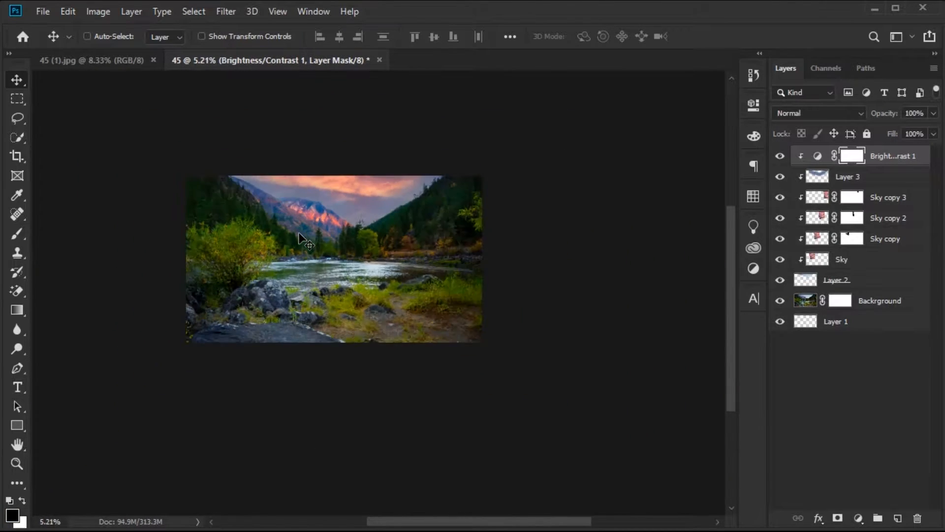
{"action": "scroll", "coordinate": [376, 280], "scroll_direction": "up", "scroll_amount": 5}
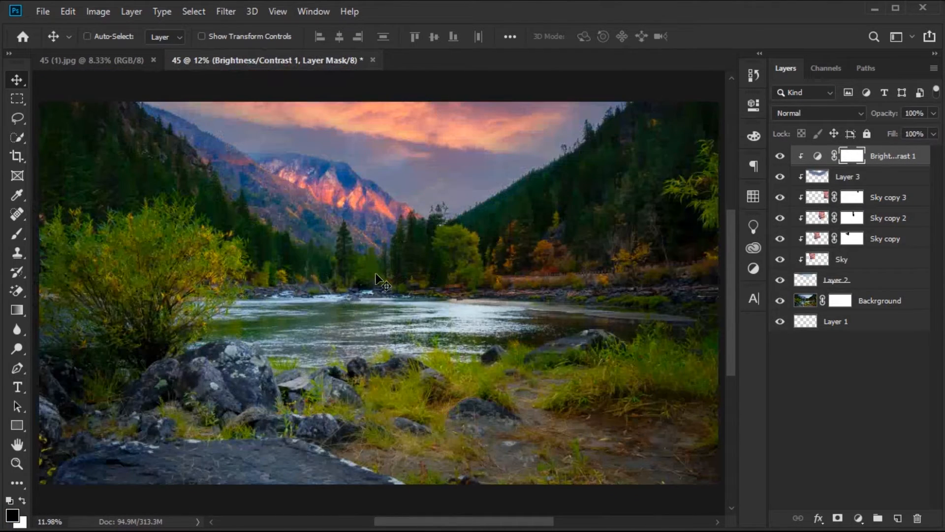
Step: Switch to the photographer photo 45 (1).jpg, activate the Quick Selection tool and duplicate the Background layer
{"action": "left_click", "coordinate": [87, 72]}
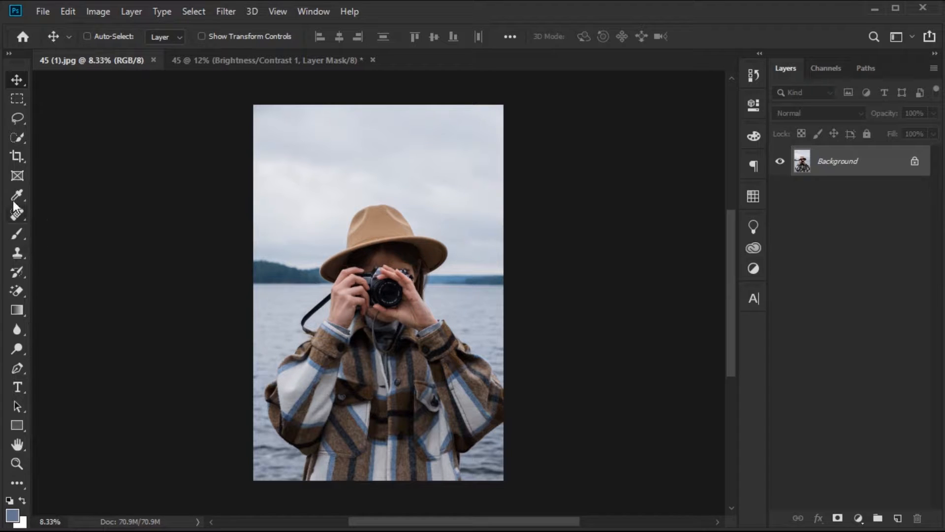
{"action": "left_click", "coordinate": [15, 136]}
{"action": "left_click", "coordinate": [70, 134]}
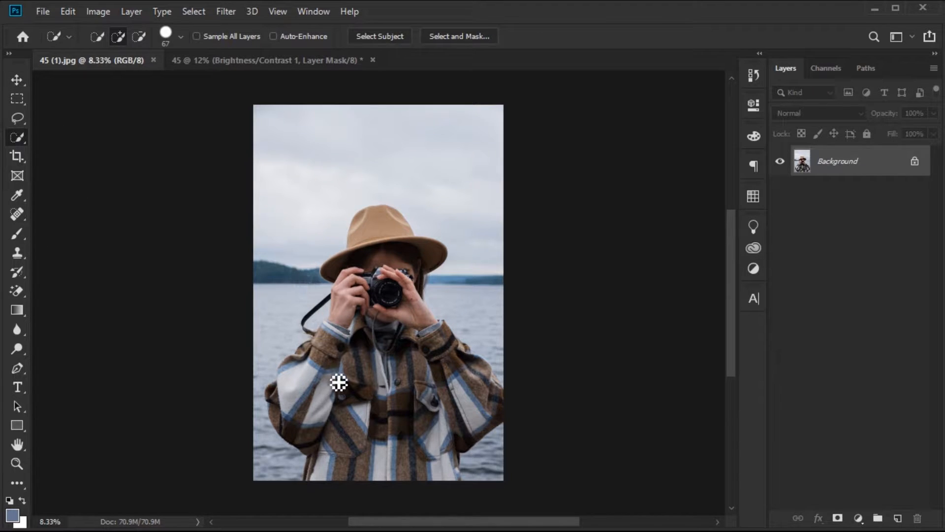
{"action": "left_click_drag", "start_coordinate": [886, 164], "coordinate": [898, 518]}
Step: Quick-select the photographer, including the hat, camera, hands and coat, with a 211 px brush on the copied layer
{"action": "key", "text": "bracketright"}
{"action": "key", "text": "bracketright"}
{"action": "key", "text": "bracketright"}
{"action": "key", "text": "bracketright"}
{"action": "key", "text": "bracketright"}
{"action": "key", "text": "bracketright"}
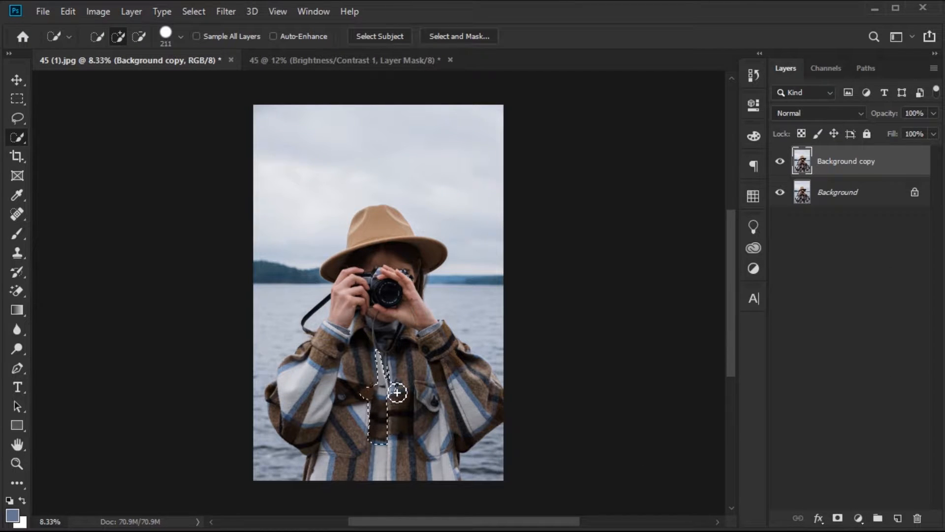
{"action": "mouse_move", "coordinate": [383, 309]}
{"action": "left_mouse_down"}
{"action": "mouse_move", "coordinate": [382, 232]}
{"action": "mouse_move", "coordinate": [409, 366]}
{"action": "mouse_move", "coordinate": [470, 419]}
{"action": "left_mouse_up"}
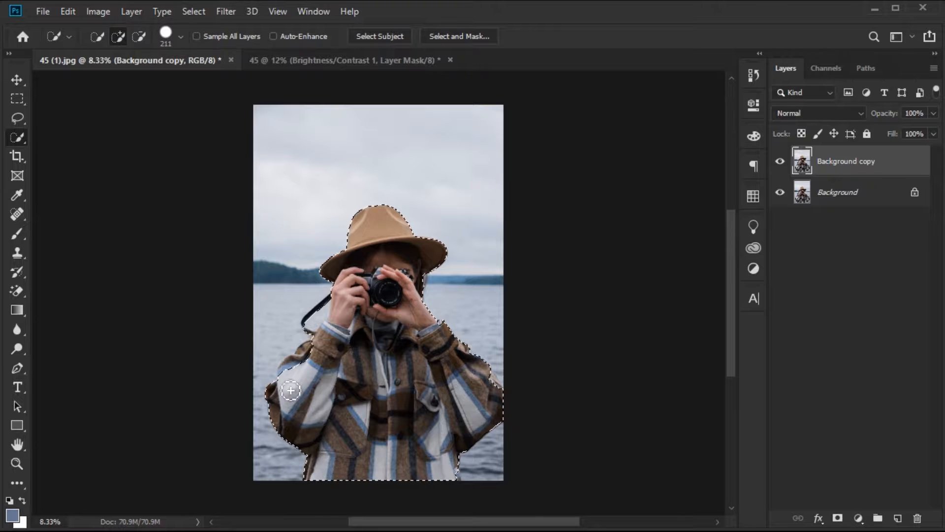
Step: Refine the quick selection beside the hair and along the coat sleeve, reducing the brush to 164 px
{"action": "scroll", "coordinate": [424, 330], "scroll_direction": "up", "scroll_amount": 5}
{"action": "scroll", "coordinate": [474, 310], "scroll_direction": "up", "scroll_amount": 2}
{"action": "scroll", "coordinate": [467, 354], "scroll_direction": "up", "scroll_amount": 10}
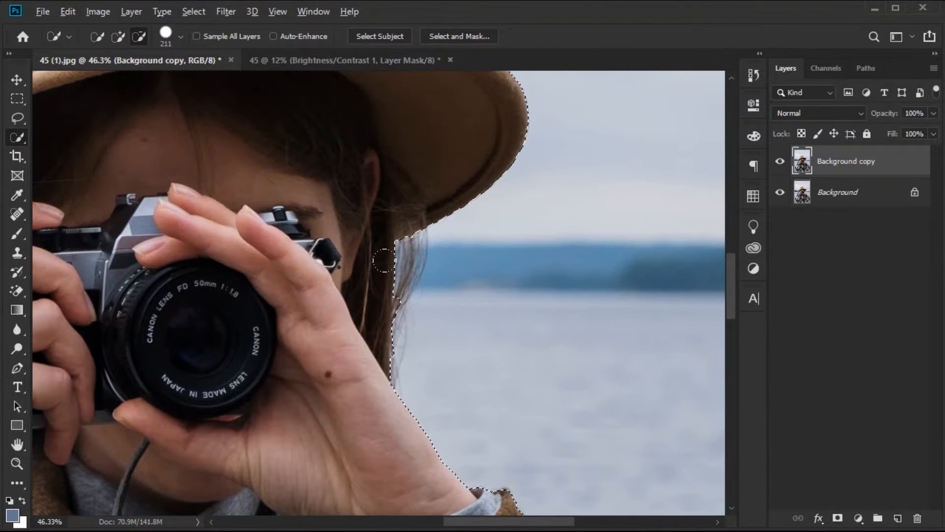
{"action": "scroll", "coordinate": [442, 344], "scroll_direction": "up", "scroll_amount": 3}
{"action": "left_click_drag", "start_coordinate": [435, 320], "coordinate": [411, 135]}
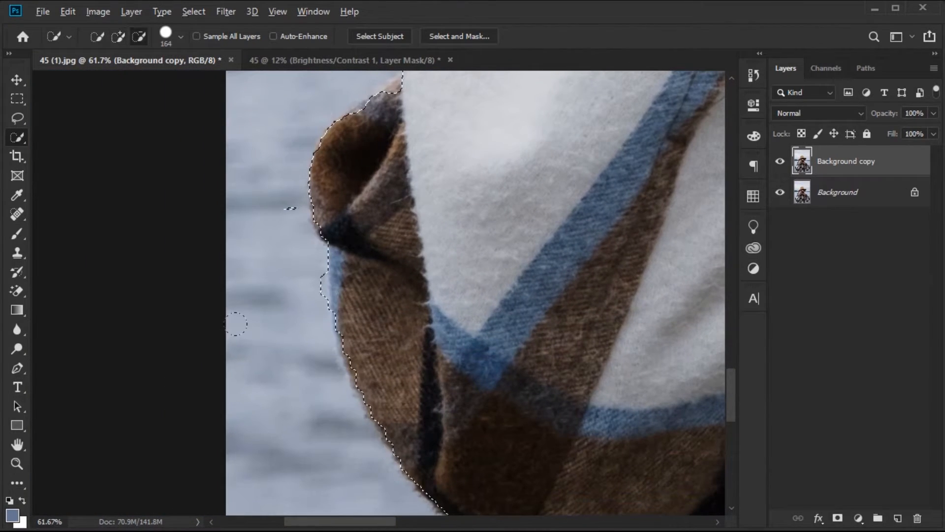
{"action": "scroll", "coordinate": [385, 188], "scroll_direction": "down", "scroll_amount": 3}
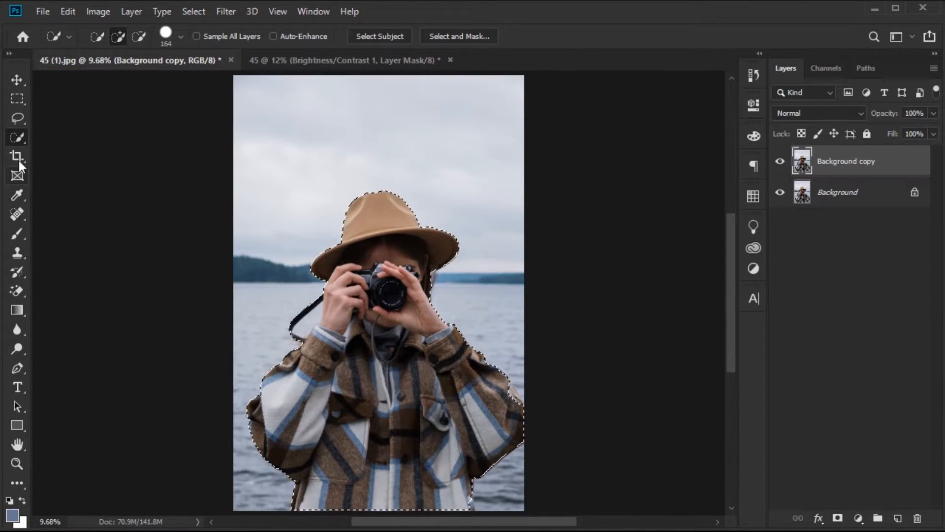
Step: Clean up the selection outline along the hat's crown and brim with the Lasso tool
{"action": "left_click", "coordinate": [17, 118]}
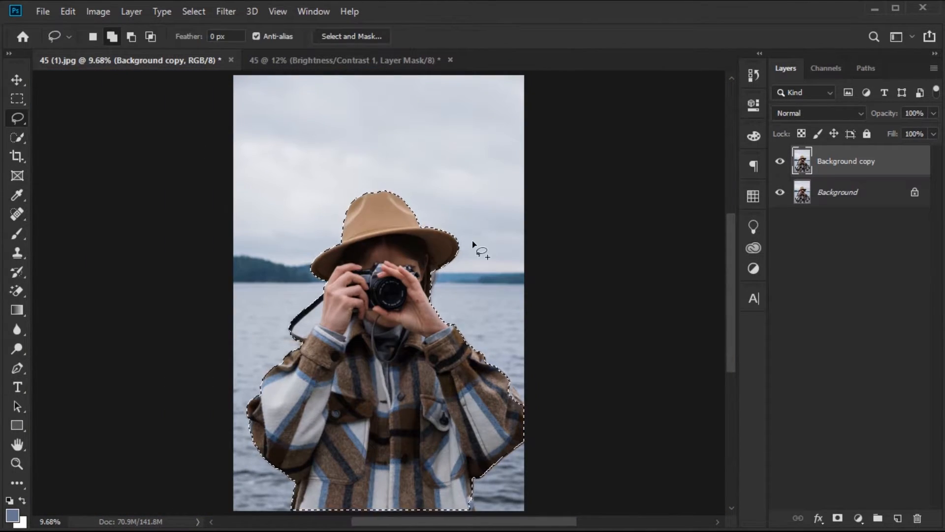
{"action": "scroll", "coordinate": [471, 240], "scroll_direction": "up", "scroll_amount": 4}
{"action": "mouse_move", "coordinate": [290, 269]}
{"action": "left_mouse_down"}
{"action": "mouse_move", "coordinate": [352, 226]}
{"action": "mouse_move", "coordinate": [380, 141]}
{"action": "left_mouse_up"}
{"action": "mouse_move", "coordinate": [424, 270]}
{"action": "left_mouse_down"}
{"action": "mouse_move", "coordinate": [375, 443]}
{"action": "mouse_move", "coordinate": [367, 344]}
{"action": "left_mouse_up"}
{"action": "left_click_drag", "start_coordinate": [364, 354], "coordinate": [375, 261]}
{"action": "mouse_move", "coordinate": [401, 377]}
{"action": "left_mouse_down"}
{"action": "mouse_move", "coordinate": [344, 327]}
{"action": "mouse_move", "coordinate": [374, 335]}
{"action": "left_mouse_up"}
{"action": "mouse_move", "coordinate": [157, 236]}
{"action": "left_mouse_down"}
{"action": "mouse_move", "coordinate": [235, 334]}
{"action": "mouse_move", "coordinate": [343, 308]}
{"action": "left_mouse_up"}
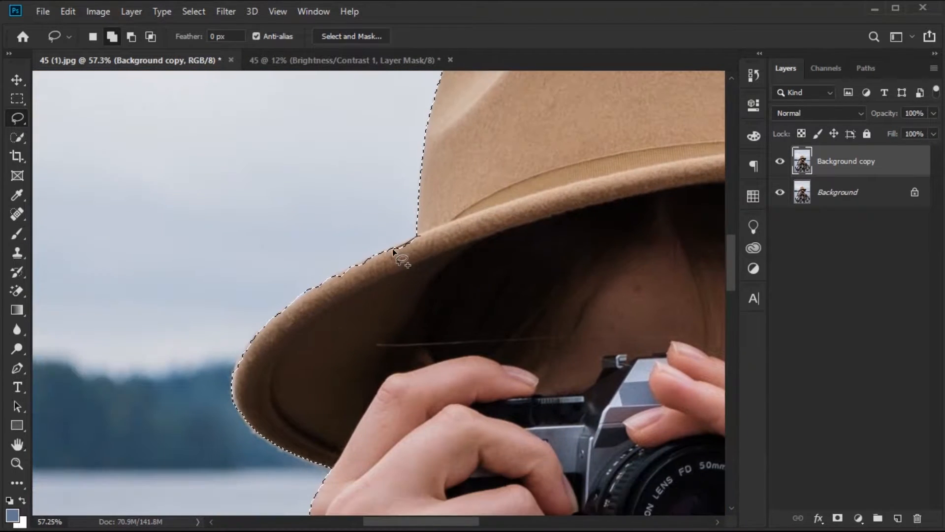
{"action": "left_click_drag", "start_coordinate": [397, 246], "coordinate": [418, 242]}
{"action": "left_click_drag", "start_coordinate": [355, 353], "coordinate": [411, 249]}
{"action": "scroll", "coordinate": [320, 234], "scroll_direction": "up", "scroll_amount": 4}
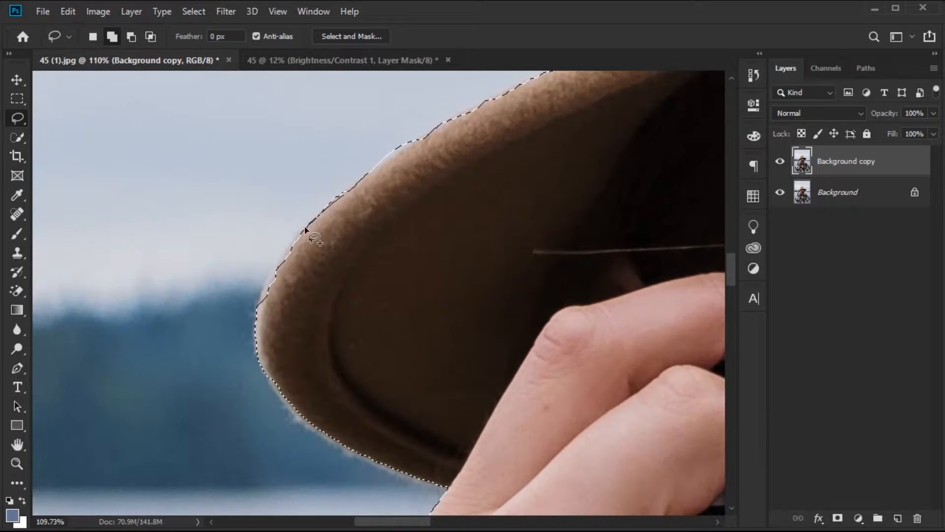
{"action": "left_click_drag", "start_coordinate": [312, 230], "coordinate": [270, 280]}
{"action": "left_click_drag", "start_coordinate": [472, 284], "coordinate": [502, 171]}
{"action": "mouse_move", "coordinate": [407, 417]}
{"action": "left_mouse_down"}
{"action": "mouse_move", "coordinate": [449, 278]}
{"action": "mouse_move", "coordinate": [518, 189]}
{"action": "mouse_move", "coordinate": [489, 285]}
{"action": "mouse_move", "coordinate": [510, 201]}
{"action": "left_mouse_up"}
Step: Subtract the water gap between the camera strap and the wrist from the selection with the Polygonal Lasso tool
{"action": "scroll", "coordinate": [518, 190], "scroll_direction": "down", "scroll_amount": 2}
{"action": "right_click", "coordinate": [17, 118]}
{"action": "left_click", "coordinate": [74, 131]}
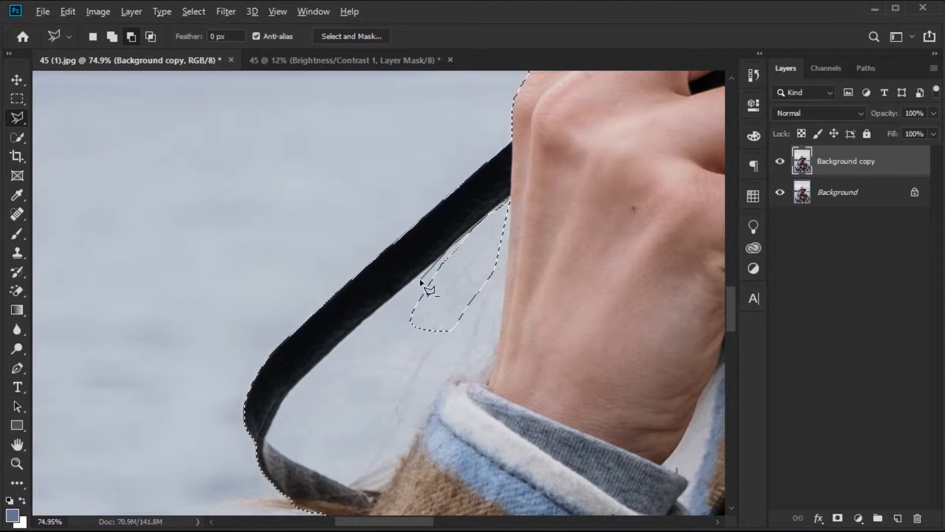
{"action": "left_click_drag", "start_coordinate": [380, 319], "coordinate": [429, 266]}
{"action": "left_click_drag", "start_coordinate": [349, 329], "coordinate": [350, 273]}
{"action": "left_click", "coordinate": [331, 289]}
{"action": "left_click", "coordinate": [314, 331]}
{"action": "left_click", "coordinate": [330, 345]}
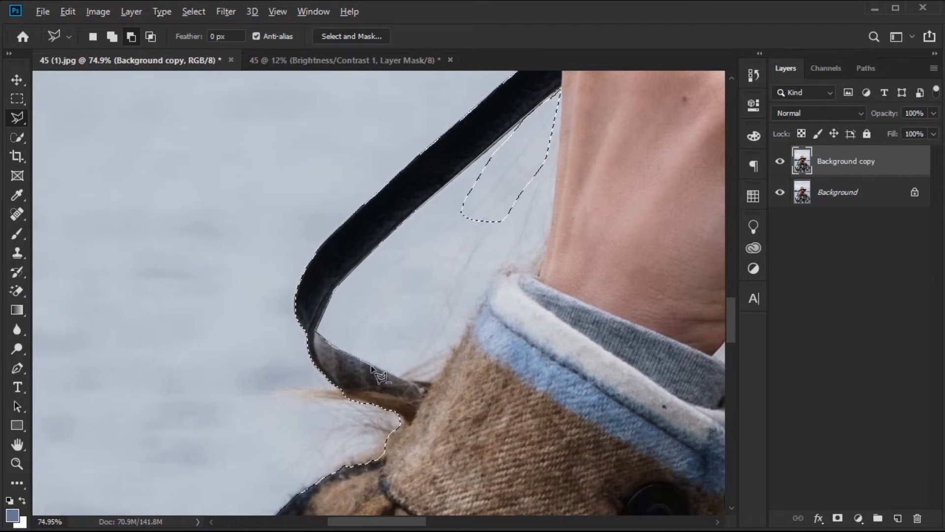
{"action": "left_click", "coordinate": [397, 375]}
{"action": "left_click", "coordinate": [457, 347]}
{"action": "left_click", "coordinate": [482, 291]}
{"action": "left_click_drag", "start_coordinate": [499, 263], "coordinate": [476, 299]}
{"action": "left_click", "coordinate": [478, 299]}
{"action": "left_click", "coordinate": [511, 312]}
{"action": "left_click", "coordinate": [528, 231]}
{"action": "left_click", "coordinate": [536, 129]}
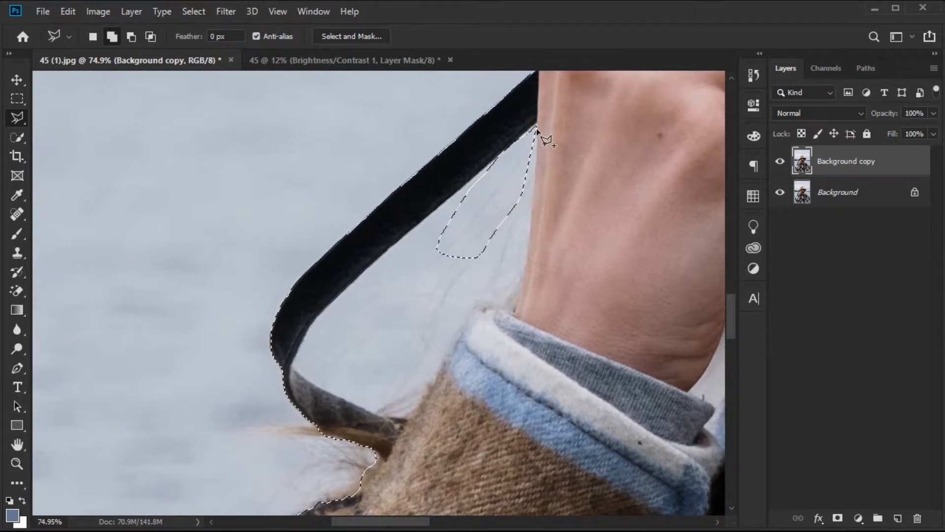
Step: Bring the selection into Select and Mask and refine the loose hair below the hat brim with a 170 px Refine Edge brush
{"action": "scroll", "coordinate": [352, 300], "scroll_direction": "down", "scroll_amount": 5}
{"action": "key", "text": "ctrl+0"}
{"action": "scroll", "coordinate": [534, 471], "scroll_direction": "up", "scroll_amount": 6}
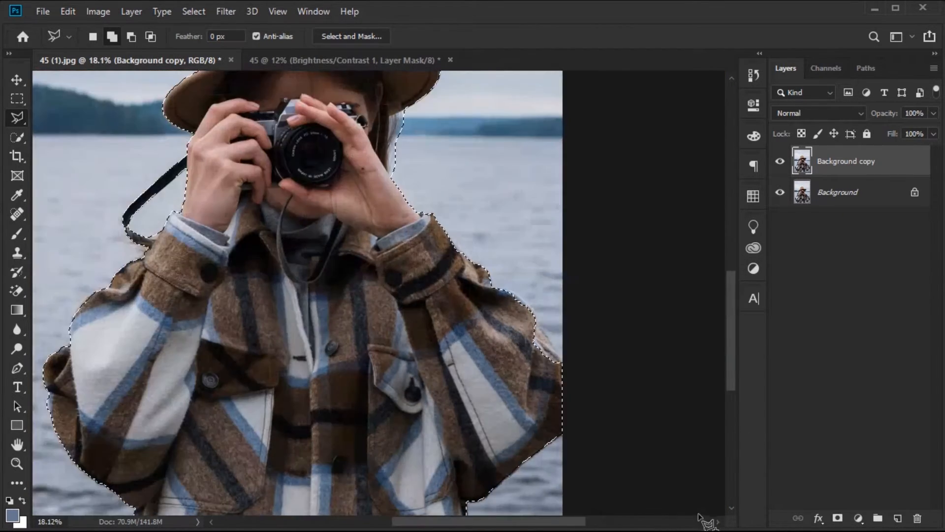
{"action": "scroll", "coordinate": [699, 513], "scroll_direction": "down", "scroll_amount": 3}
{"action": "left_click", "coordinate": [351, 34]}
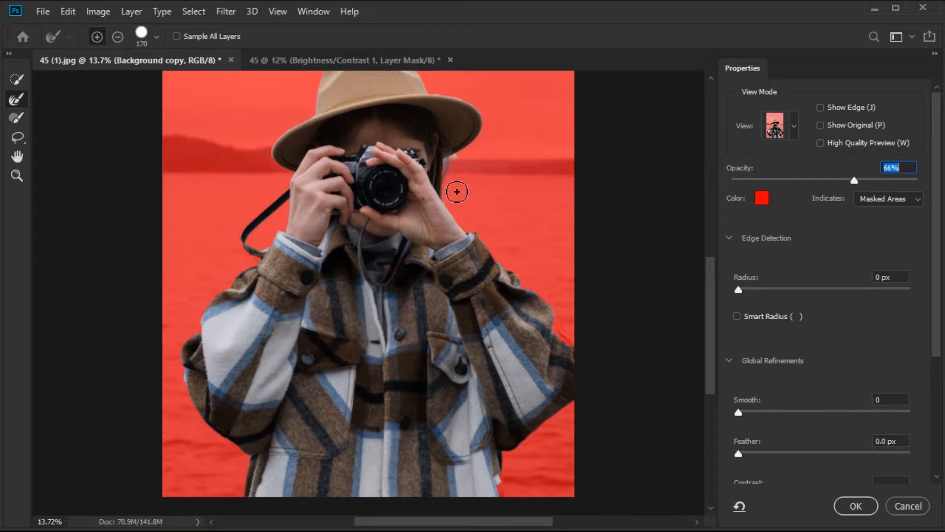
{"action": "scroll", "coordinate": [457, 191], "scroll_direction": "down", "scroll_amount": 2}
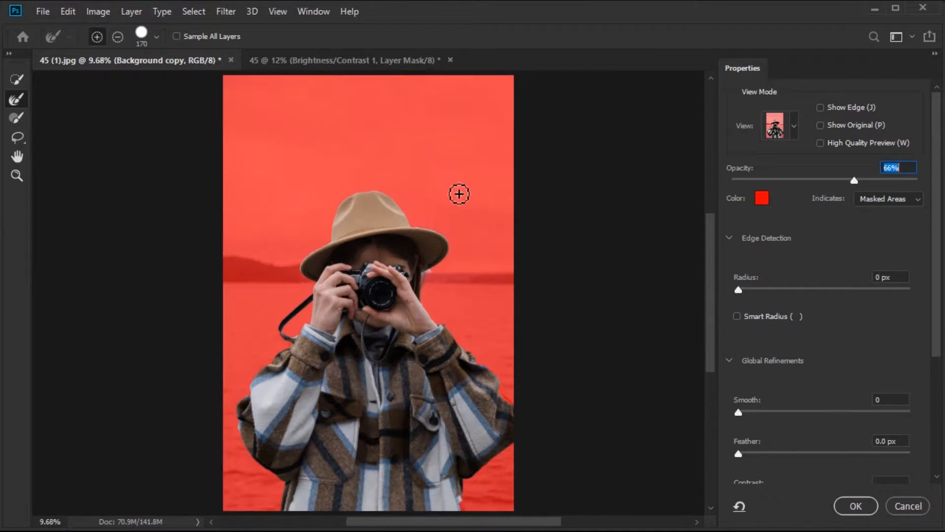
{"action": "left_click", "coordinate": [438, 272]}
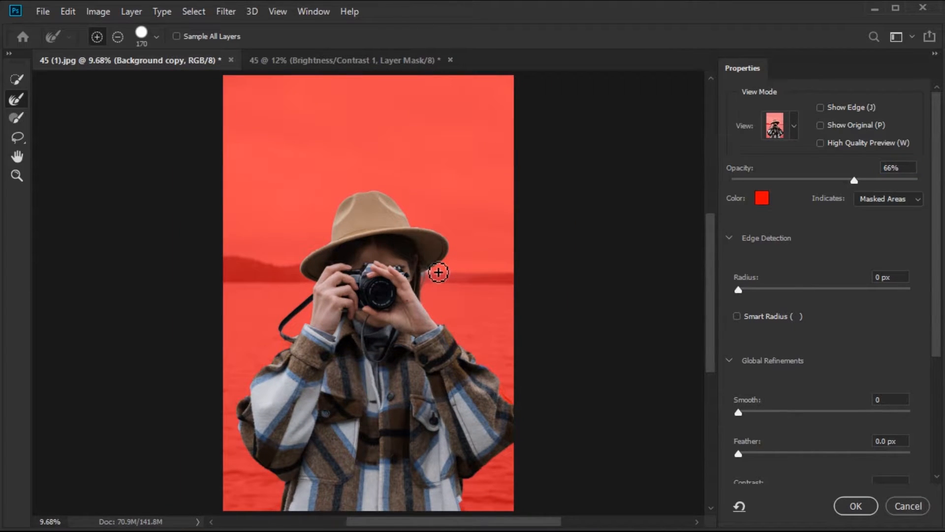
{"action": "scroll", "coordinate": [438, 272], "scroll_direction": "up", "scroll_amount": 8}
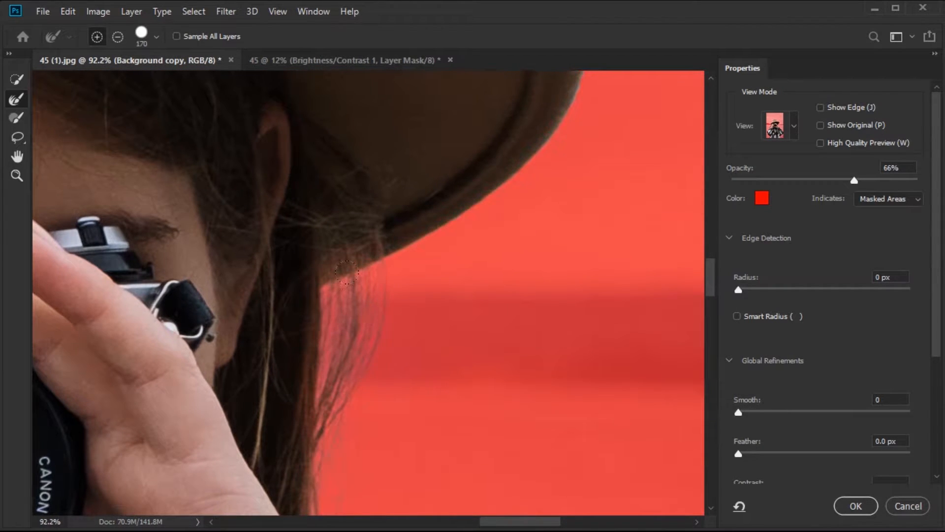
{"action": "scroll", "coordinate": [387, 309], "scroll_direction": "down", "scroll_amount": 5}
{"action": "left_click_drag", "start_coordinate": [387, 306], "coordinate": [740, 200]}
{"action": "left_click_drag", "start_coordinate": [421, 292], "coordinate": [493, 187]}
Step: Refine the mask edge around the stray hairs between the camera strap and the coat cuff
{"action": "scroll", "coordinate": [352, 320], "scroll_direction": "up", "scroll_amount": 3}
{"action": "scroll", "coordinate": [352, 320], "scroll_direction": "up", "scroll_amount": 2}
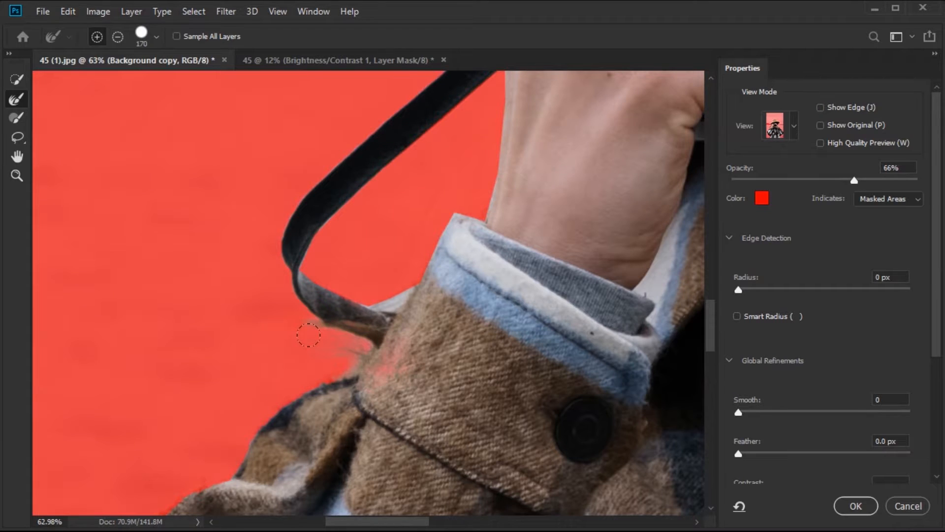
{"action": "scroll", "coordinate": [309, 335], "scroll_direction": "down", "scroll_amount": 2}
{"action": "scroll", "coordinate": [302, 308], "scroll_direction": "up", "scroll_amount": 3}
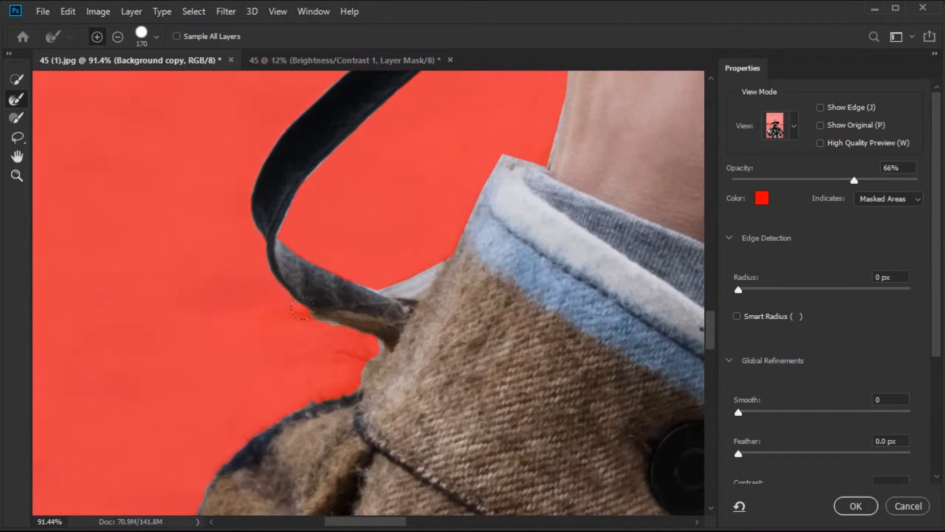
{"action": "scroll", "coordinate": [350, 352], "scroll_direction": "down", "scroll_amount": 5}
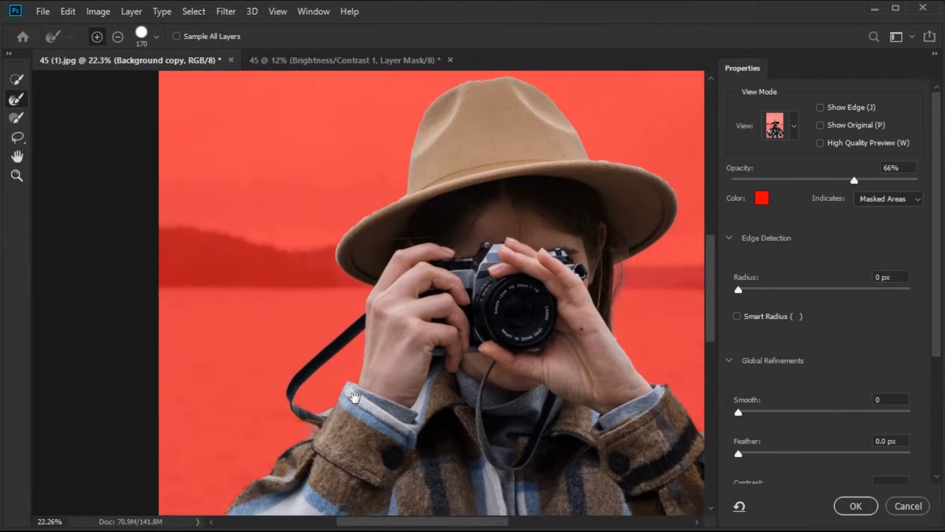
{"action": "left_click_drag", "start_coordinate": [354, 397], "coordinate": [412, 61]}
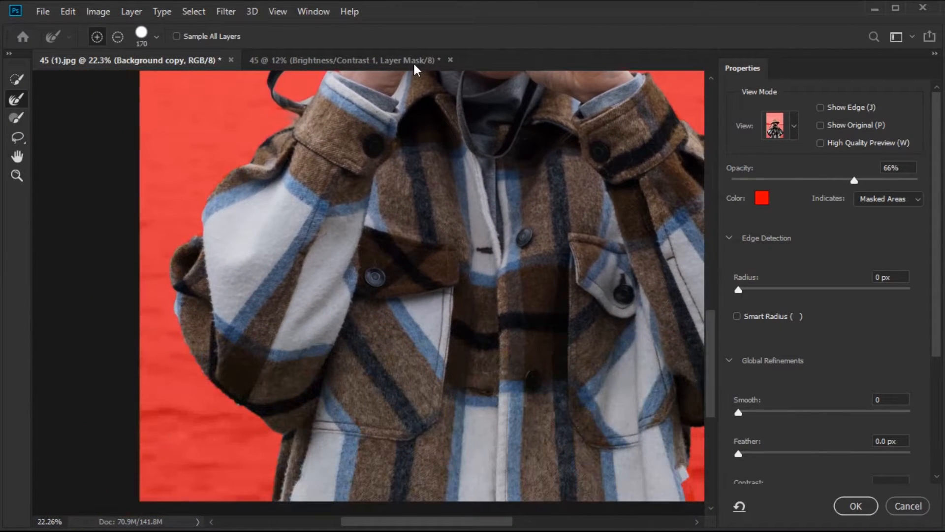
Step: Set the selection's global refinements to Smooth 16, Feather 1.2 px and Contrast 21%, and apply them
{"action": "key", "text": "ctrl+0"}
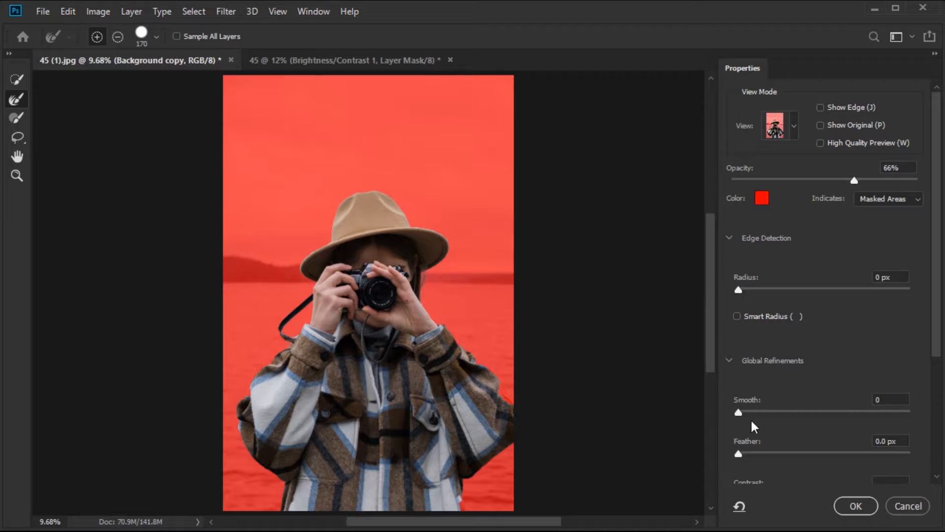
{"action": "left_click_drag", "start_coordinate": [740, 412], "coordinate": [742, 412]}
{"action": "scroll", "coordinate": [485, 466], "scroll_direction": "up", "scroll_amount": 20}
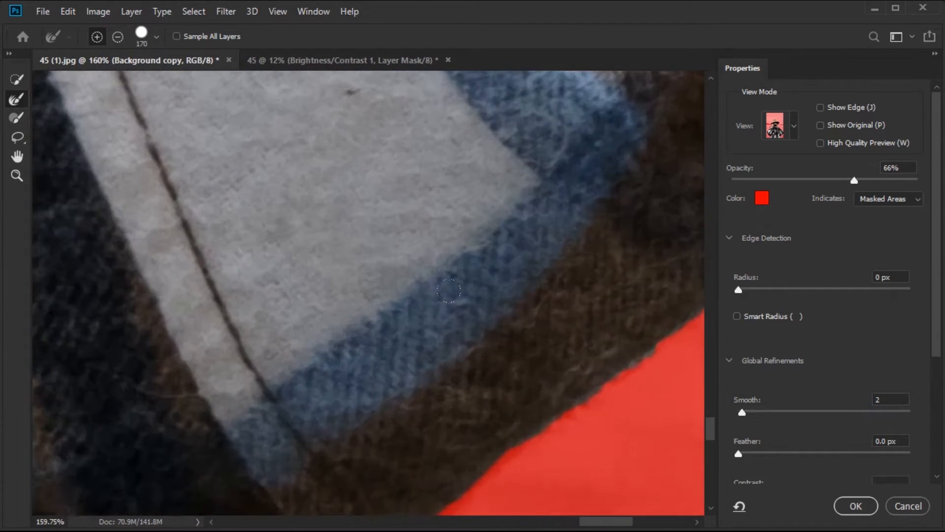
{"action": "left_click_drag", "start_coordinate": [534, 378], "coordinate": [303, 338]}
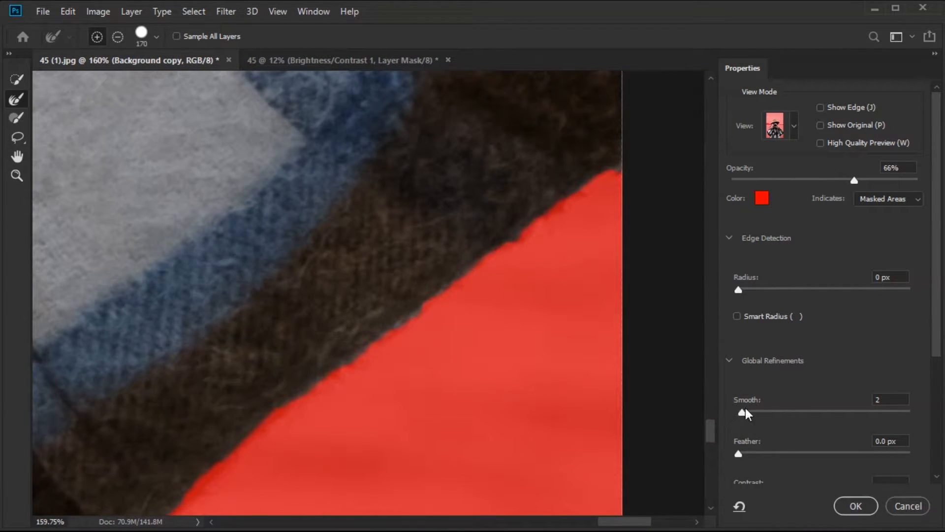
{"action": "left_click_drag", "start_coordinate": [744, 410], "coordinate": [761, 409]}
{"action": "left_click_drag", "start_coordinate": [753, 451], "coordinate": [757, 452]}
{"action": "scroll", "coordinate": [776, 454], "scroll_direction": "down", "scroll_amount": 2}
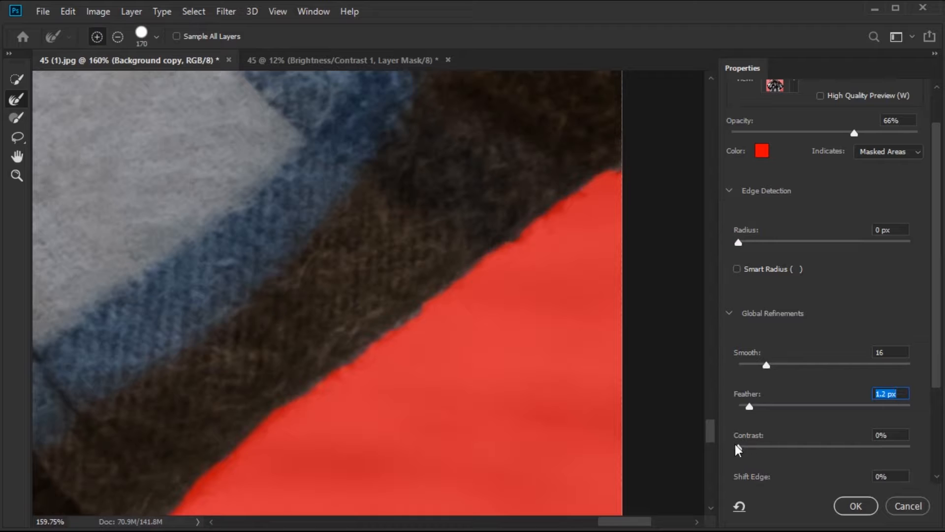
{"action": "left_click_drag", "start_coordinate": [739, 446], "coordinate": [777, 448]}
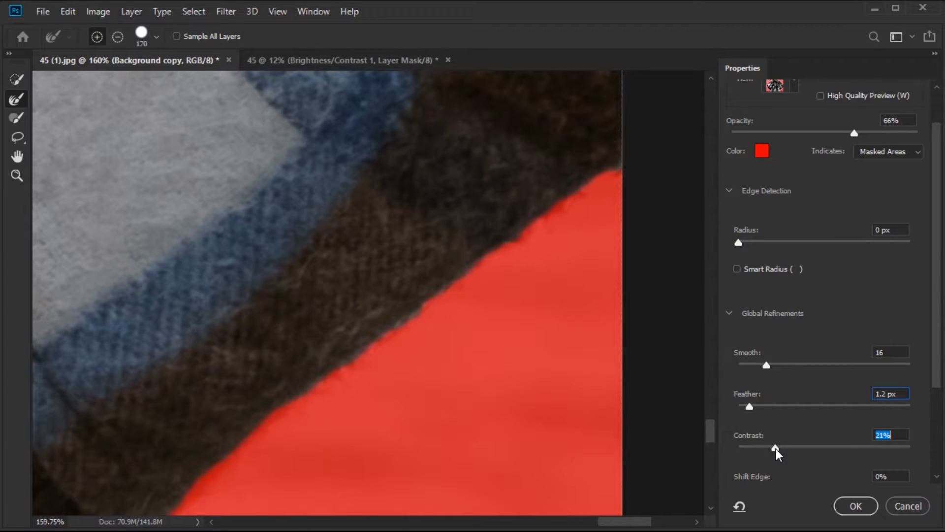
{"action": "left_click", "coordinate": [856, 505]}
Step: Add a layer mask to the Background copy layer from the refined selection of the photographer
{"action": "scroll", "coordinate": [413, 397], "scroll_direction": "down", "scroll_amount": 5}
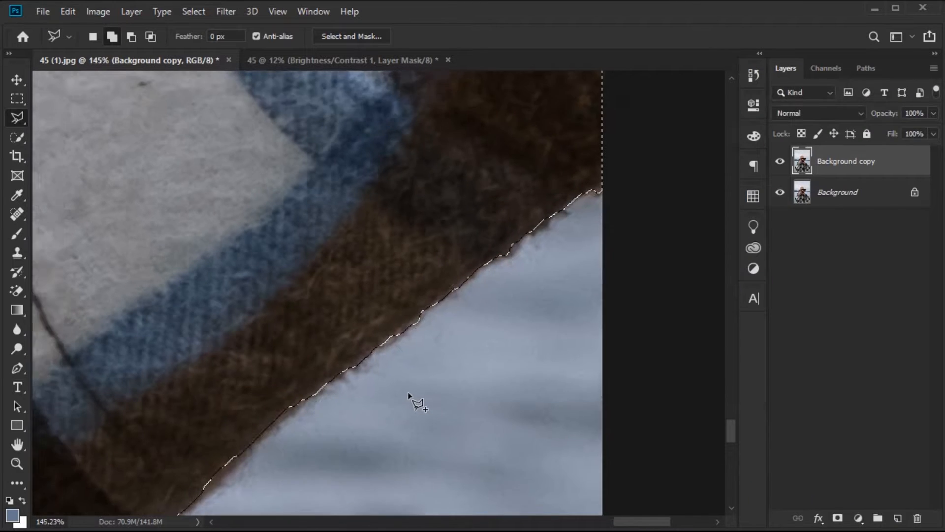
{"action": "left_click", "coordinate": [838, 518]}
{"action": "key", "text": "ctrl+0"}
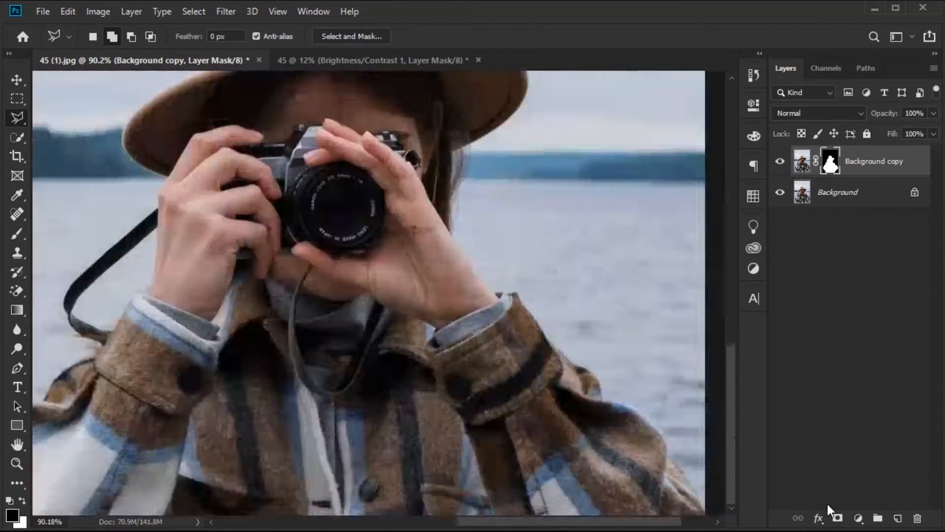
Step: Hide the original Background layer and move the masked photographer layer from 45 (1).jpg into document 45
{"action": "left_click", "coordinate": [780, 192]}
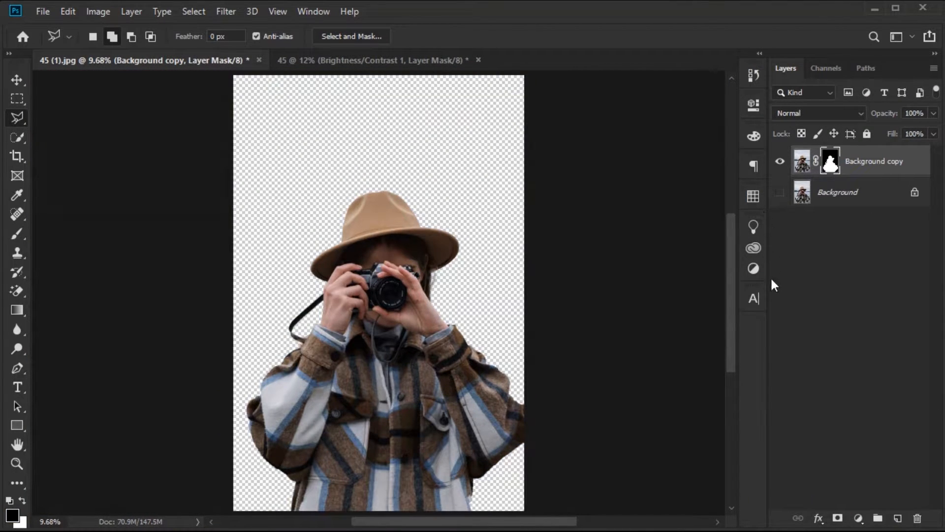
{"action": "left_click", "coordinate": [16, 80]}
{"action": "left_click", "coordinate": [802, 160]}
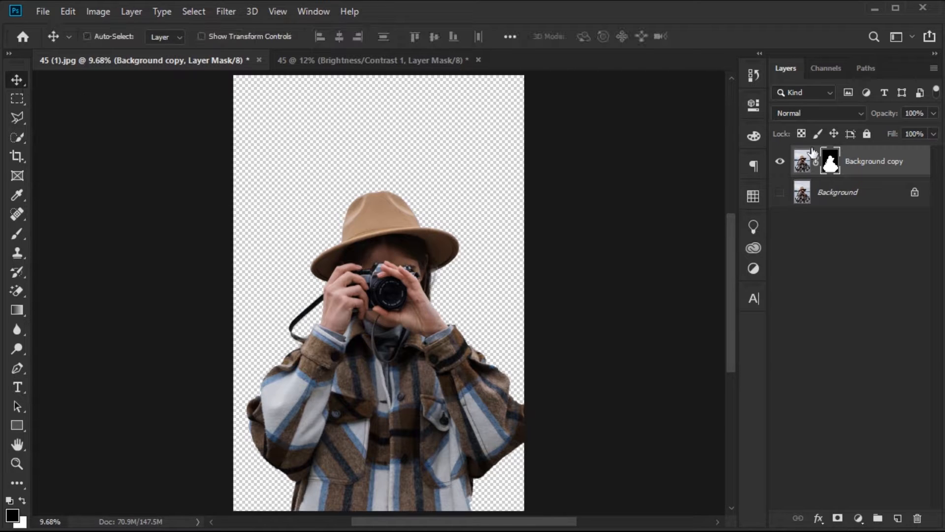
{"action": "left_click_drag", "start_coordinate": [386, 300], "coordinate": [392, 247]}
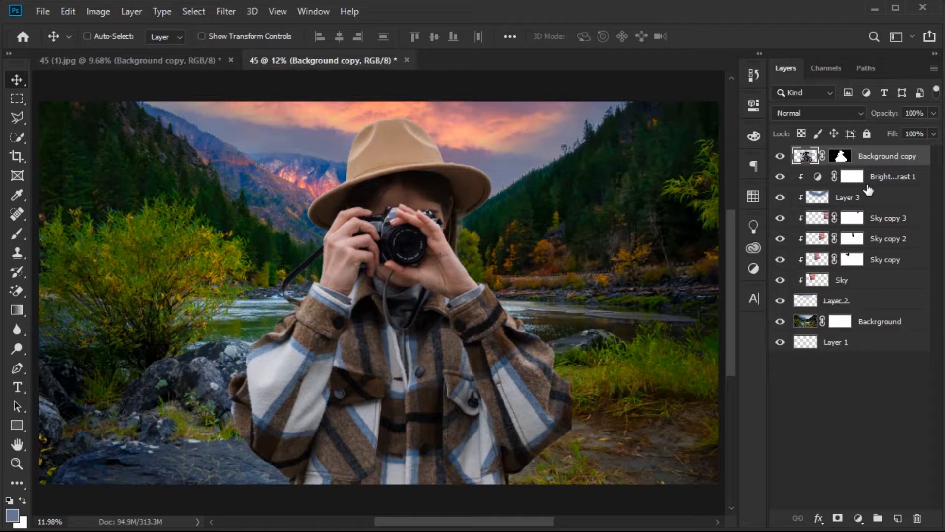
Step: Rename the photographer layer in document 45 as Forground
{"action": "double_click", "coordinate": [872, 156]}
{"action": "key", "text": "BackSpace"}
{"action": "key", "text": "BackSpace"}
{"action": "key", "text": "BackSpace"}
{"action": "key", "text": "BackSpace"}
{"action": "type", "text": "For"}
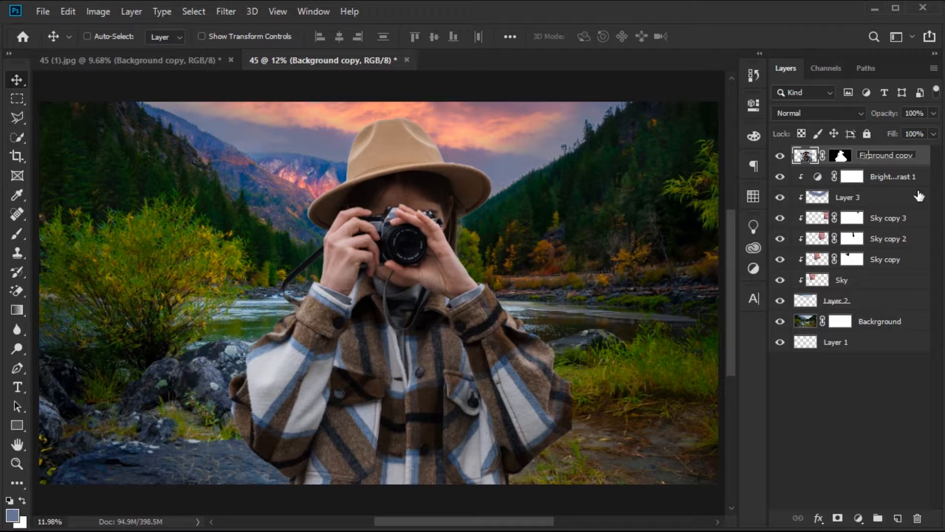
{"action": "key", "text": "BackSpace"}
{"action": "key", "text": "BackSpace"}
{"action": "type", "text": "or"}
{"action": "key", "text": "Return"}
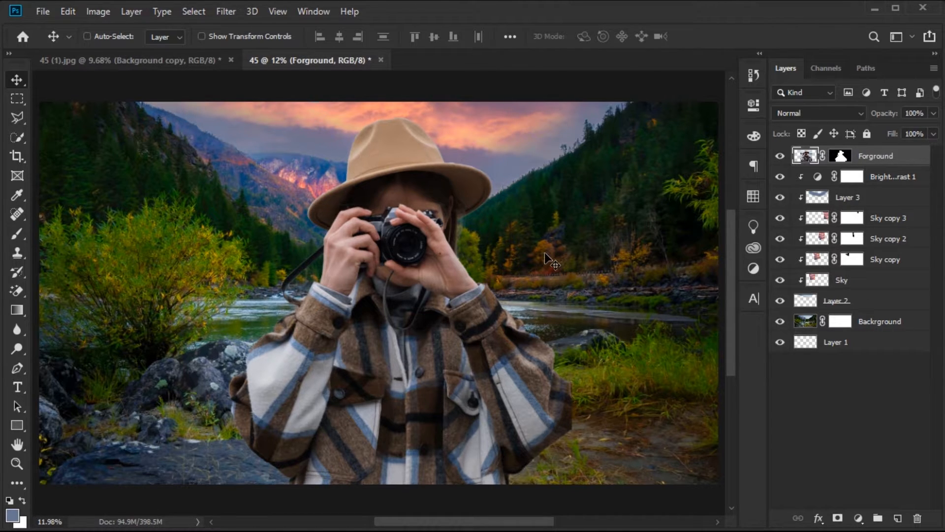
Step: Scale the Forground layer proportionally to about 69% and centre the photographer along the bottom edge of the river scene
{"action": "key", "text": "ctrl"}
{"action": "key", "text": "ctrl+t"}
{"action": "scroll", "coordinate": [506, 295], "scroll_direction": "down", "scroll_amount": 2}
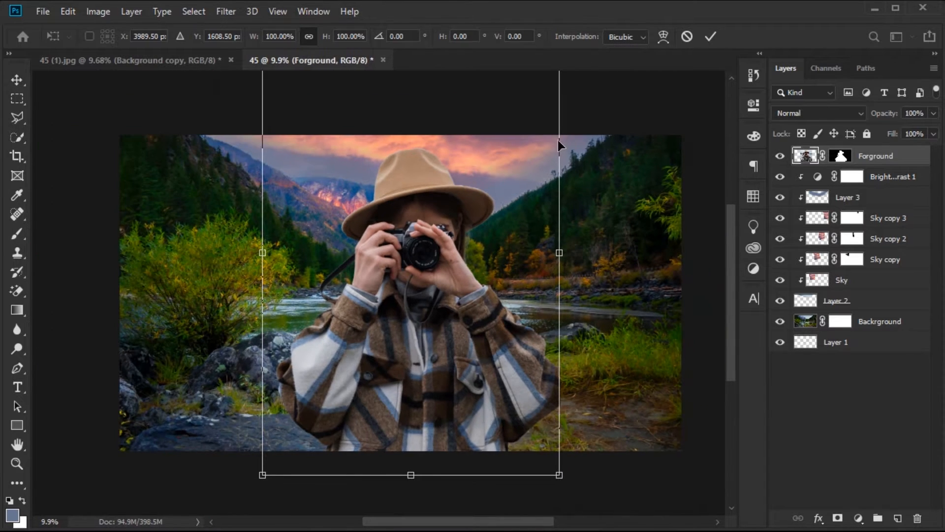
{"action": "scroll", "coordinate": [542, 183], "scroll_direction": "down", "scroll_amount": 3}
{"action": "left_click_drag", "start_coordinate": [520, 146], "coordinate": [511, 170]}
{"action": "left_click_drag", "start_coordinate": [546, 92], "coordinate": [514, 142]}
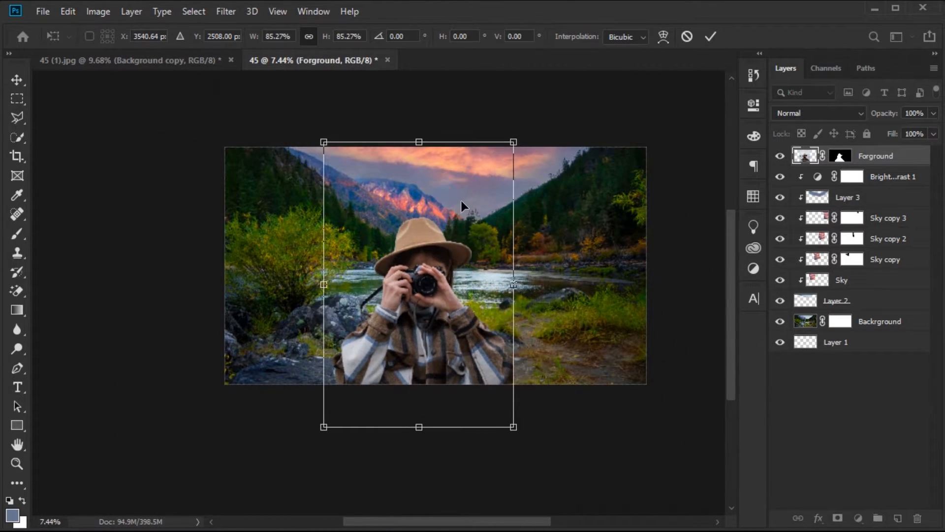
{"action": "left_click_drag", "start_coordinate": [461, 201], "coordinate": [479, 161]}
{"action": "left_click_drag", "start_coordinate": [532, 99], "coordinate": [497, 152]}
{"action": "left_click_drag", "start_coordinate": [459, 199], "coordinate": [478, 202]}
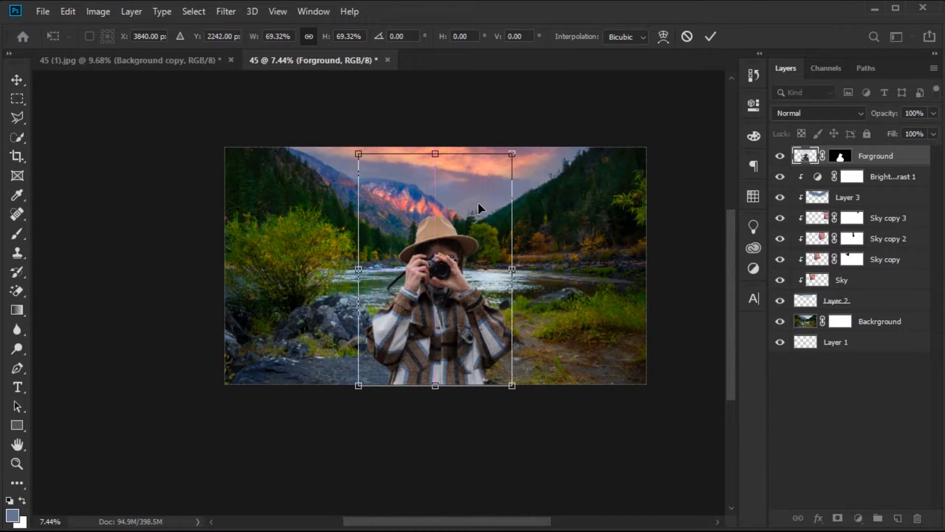
{"action": "left_click", "coordinate": [711, 36]}
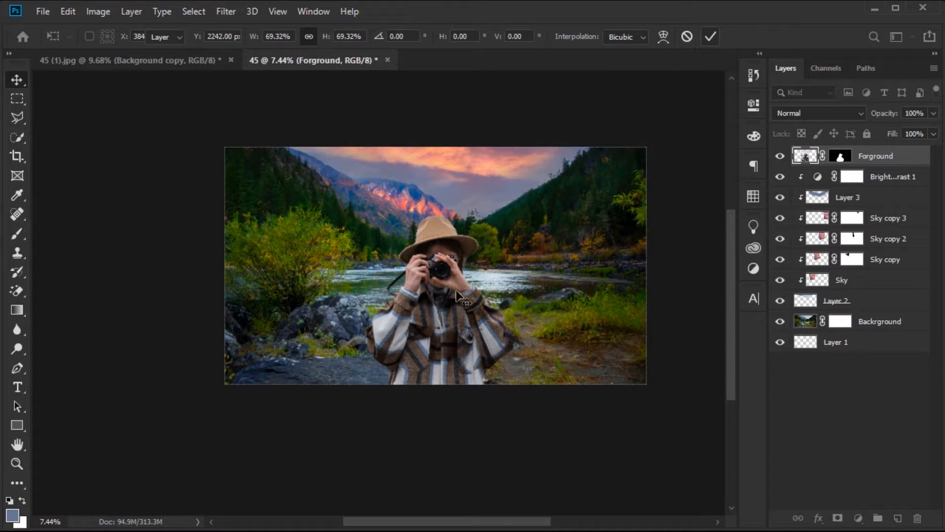
Step: Nudge the photographer slightly to the right and down within the river scene
{"action": "scroll", "coordinate": [457, 296], "scroll_direction": "up", "scroll_amount": 3}
{"action": "left_click_drag", "start_coordinate": [494, 324], "coordinate": [500, 327]}
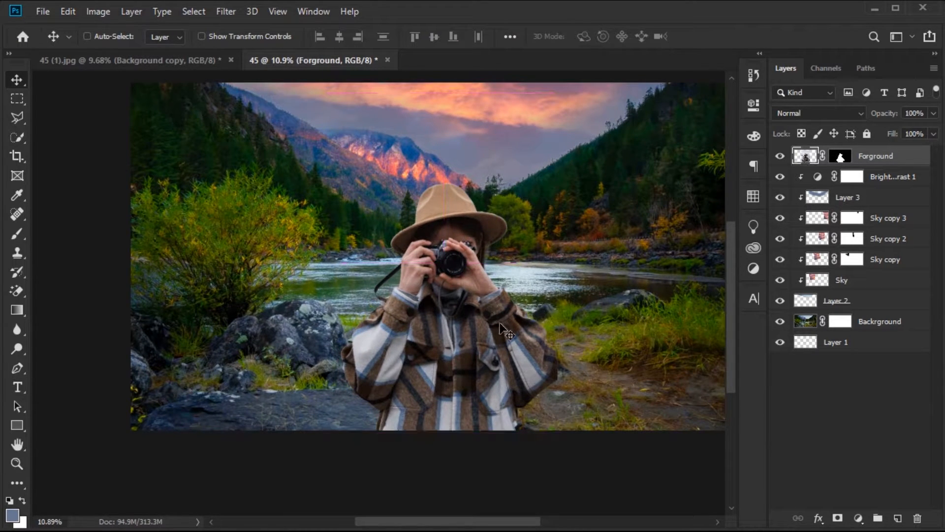
{"action": "key", "text": "ctrl"}
{"action": "scroll", "coordinate": [500, 329], "scroll_direction": "up", "scroll_amount": 1}
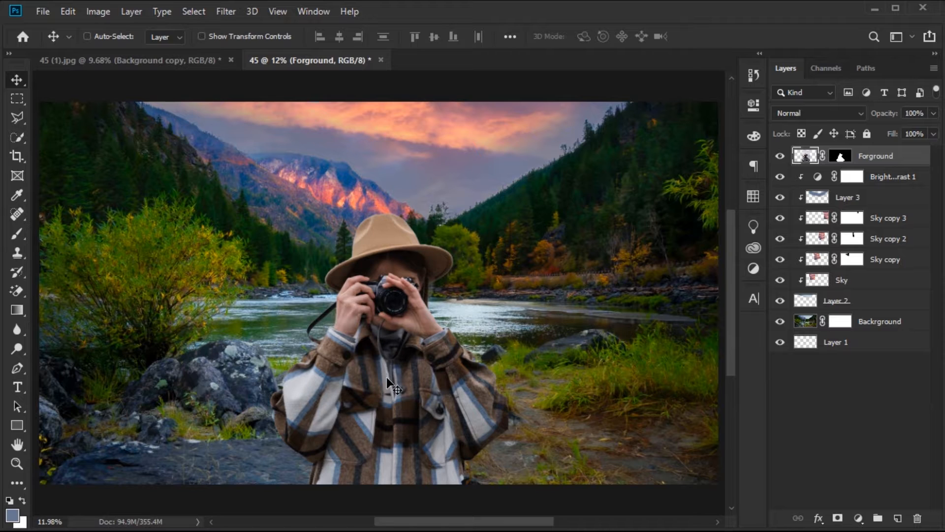
{"action": "scroll", "coordinate": [397, 276], "scroll_direction": "down", "scroll_amount": 1}
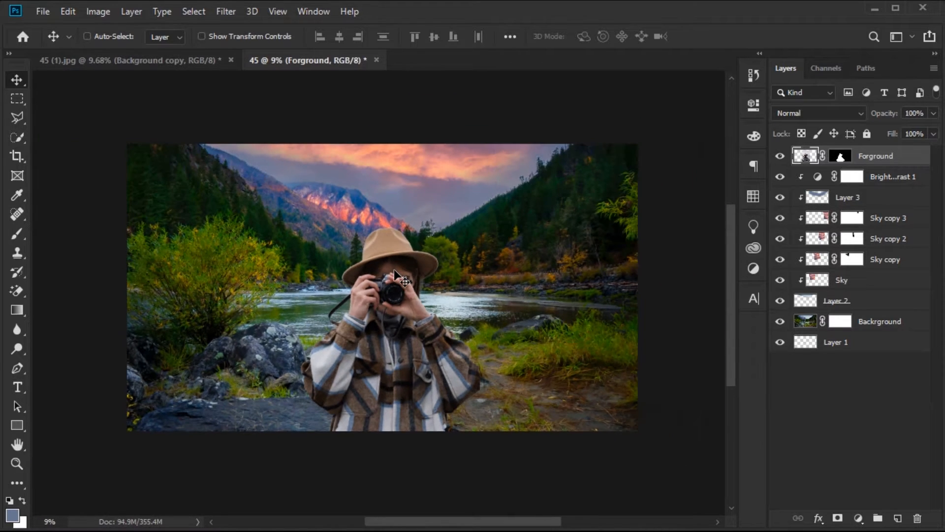
{"action": "scroll", "coordinate": [396, 276], "scroll_direction": "up", "scroll_amount": 1}
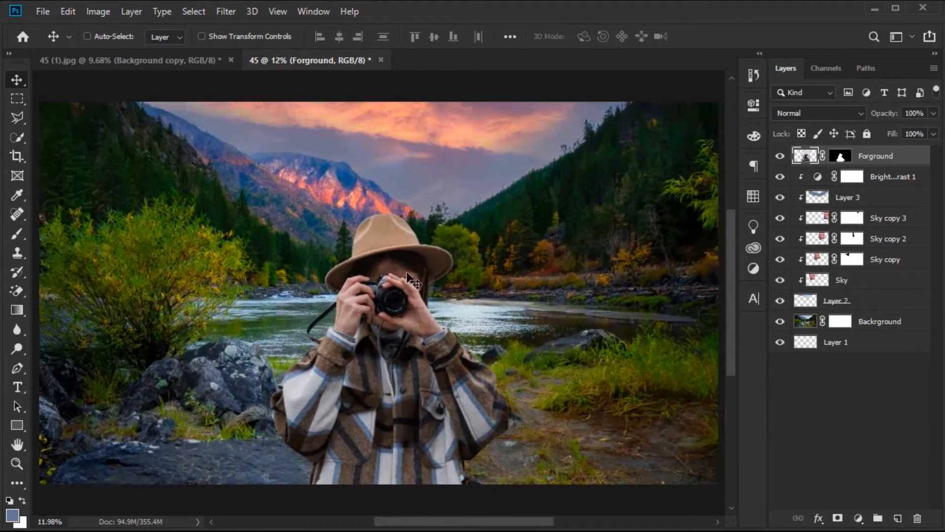
Step: Add a Brightness/Contrast adjustment clipped to the Forground layer with Brightness -24 and Contrast -21
{"action": "left_click", "coordinate": [859, 518]}
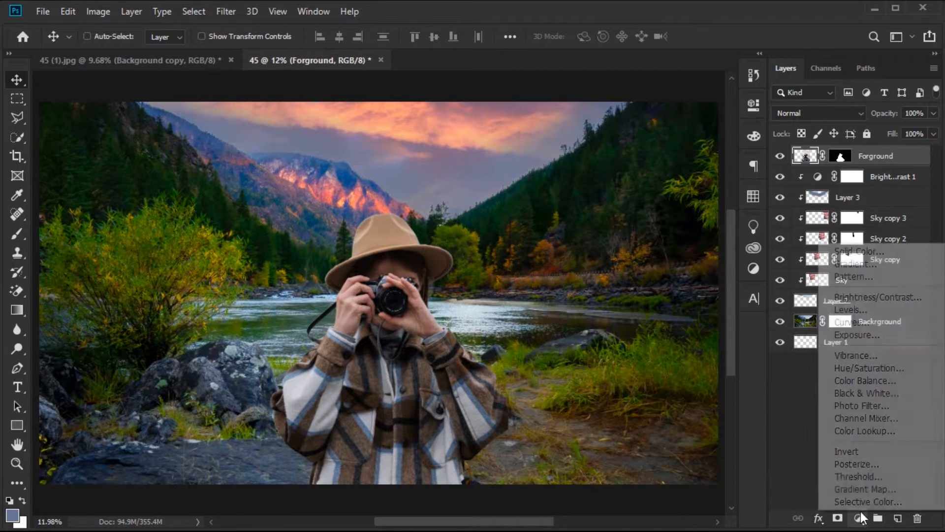
{"action": "left_click", "coordinate": [870, 297]}
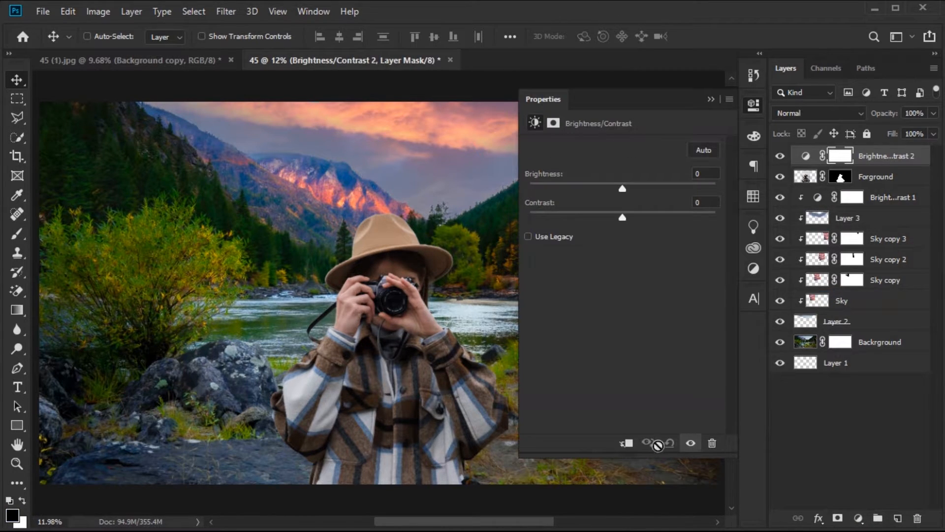
{"action": "left_click", "coordinate": [627, 443]}
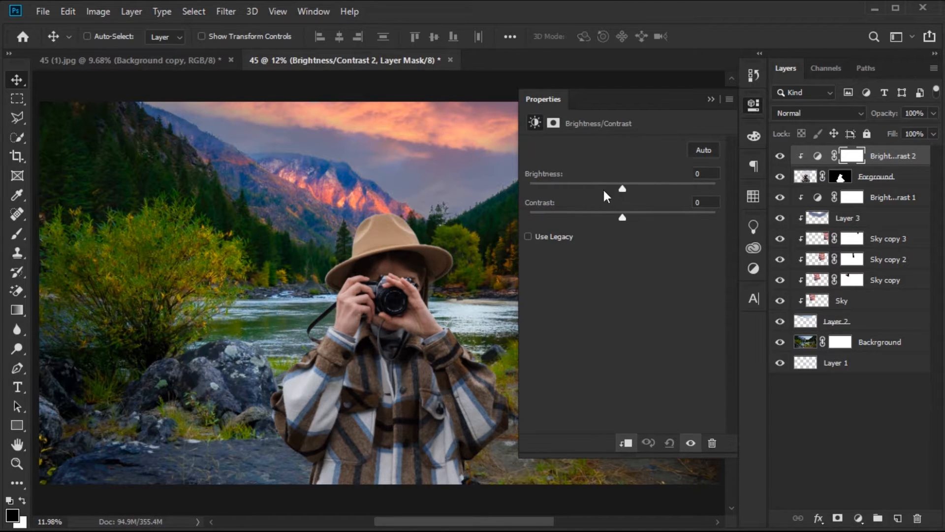
{"action": "mouse_move", "coordinate": [620, 189]}
{"action": "left_mouse_down"}
{"action": "mouse_move", "coordinate": [606, 190]}
{"action": "mouse_move", "coordinate": [612, 220]}
{"action": "mouse_move", "coordinate": [608, 187]}
{"action": "left_mouse_up"}
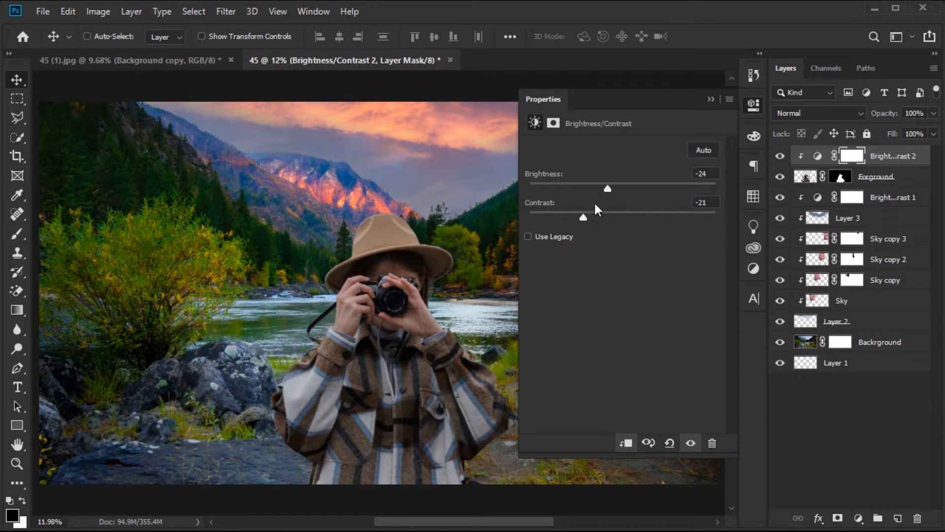
{"action": "left_click", "coordinate": [753, 104]}
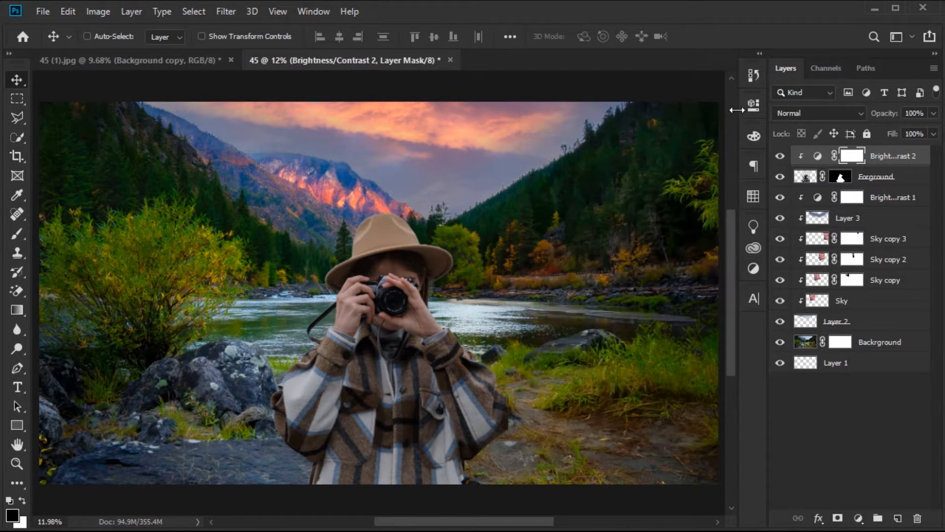
Step: Add a Curves adjustment above all layers and sample its white point from the bright river water beside the sandbank
{"action": "left_click", "coordinate": [859, 517]}
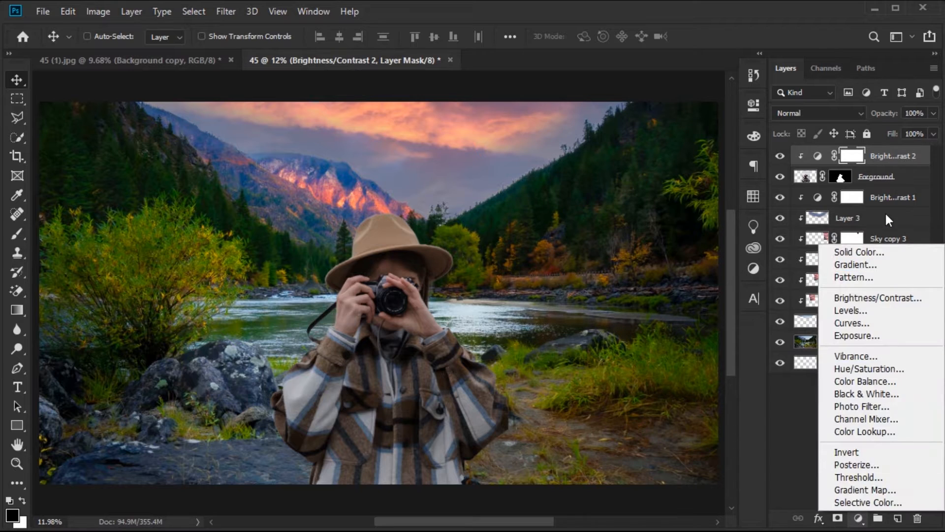
{"action": "left_click", "coordinate": [863, 323]}
{"action": "left_click", "coordinate": [541, 228]}
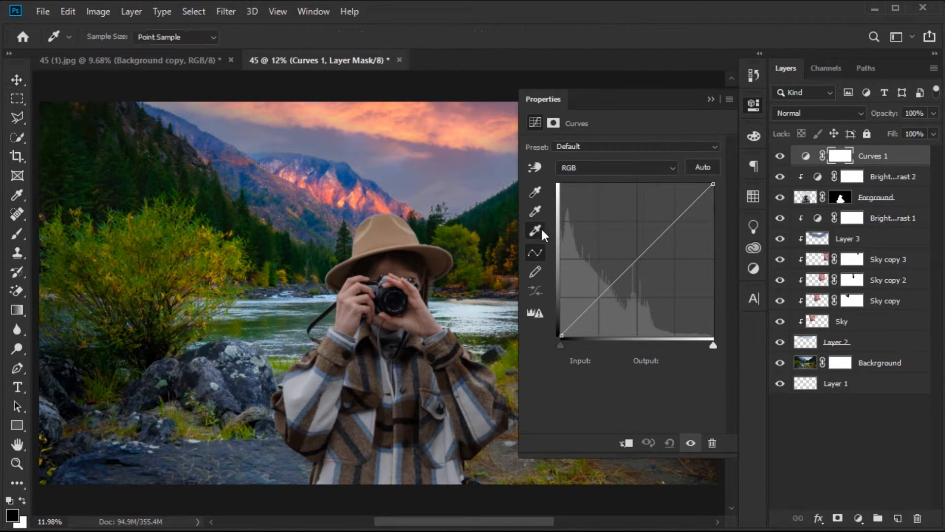
{"action": "scroll", "coordinate": [480, 174], "scroll_direction": "up", "scroll_amount": 2}
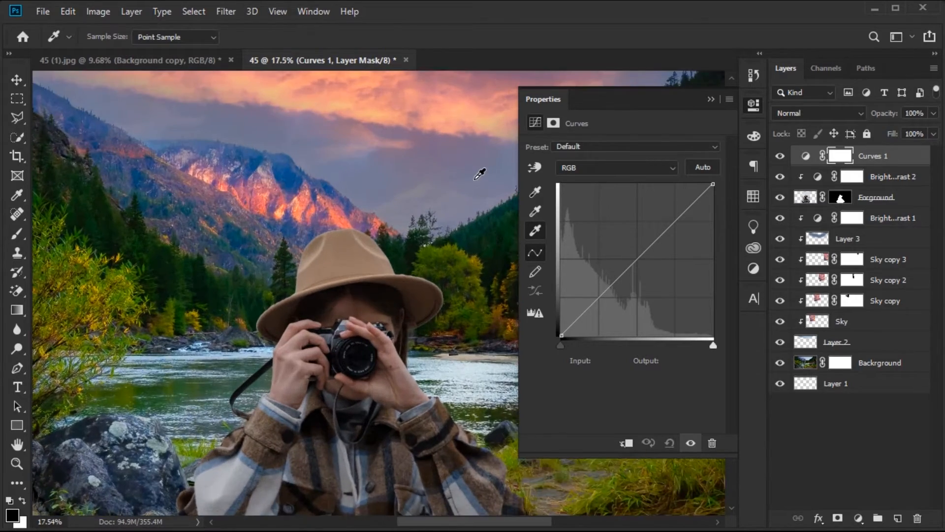
{"action": "scroll", "coordinate": [480, 174], "scroll_direction": "up", "scroll_amount": 1}
{"action": "scroll", "coordinate": [406, 222], "scroll_direction": "up", "scroll_amount": 2}
{"action": "scroll", "coordinate": [353, 296], "scroll_direction": "up", "scroll_amount": 1}
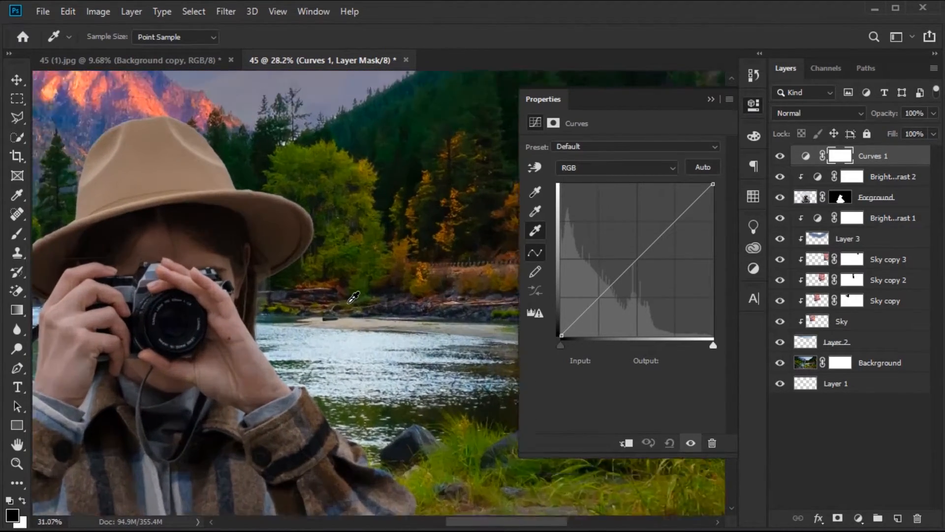
{"action": "scroll", "coordinate": [354, 297], "scroll_direction": "up", "scroll_amount": 12}
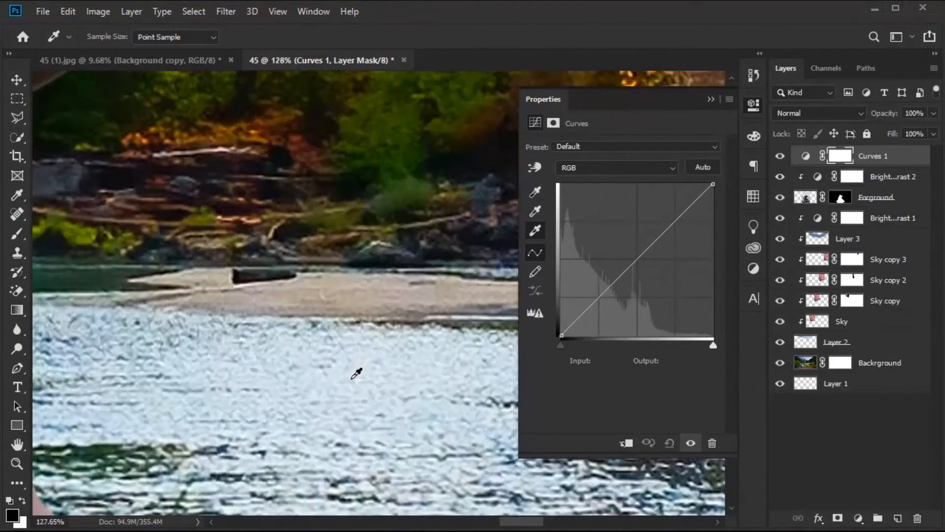
{"action": "scroll", "coordinate": [355, 373], "scroll_direction": "up", "scroll_amount": 1}
{"action": "left_click", "coordinate": [347, 390]}
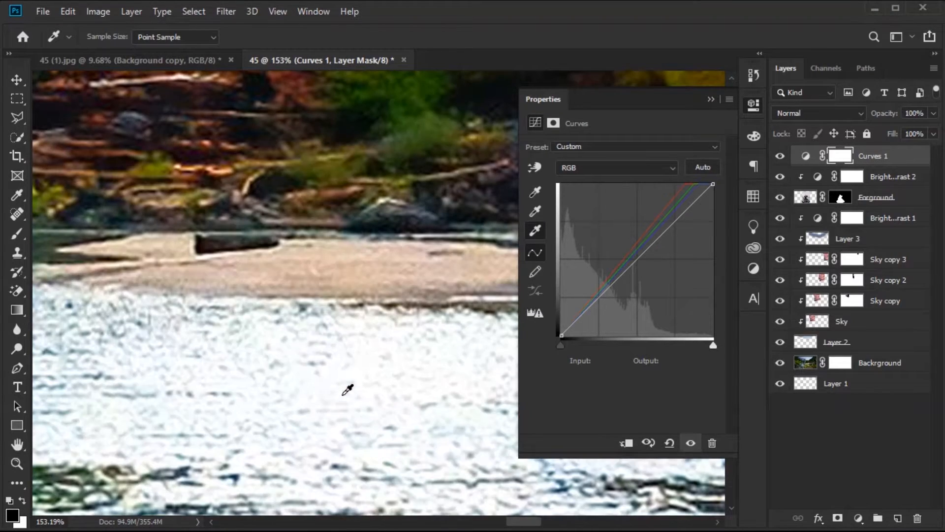
{"action": "scroll", "coordinate": [356, 382], "scroll_direction": "down", "scroll_amount": 17}
{"action": "scroll", "coordinate": [405, 367], "scroll_direction": "down", "scroll_amount": 1}
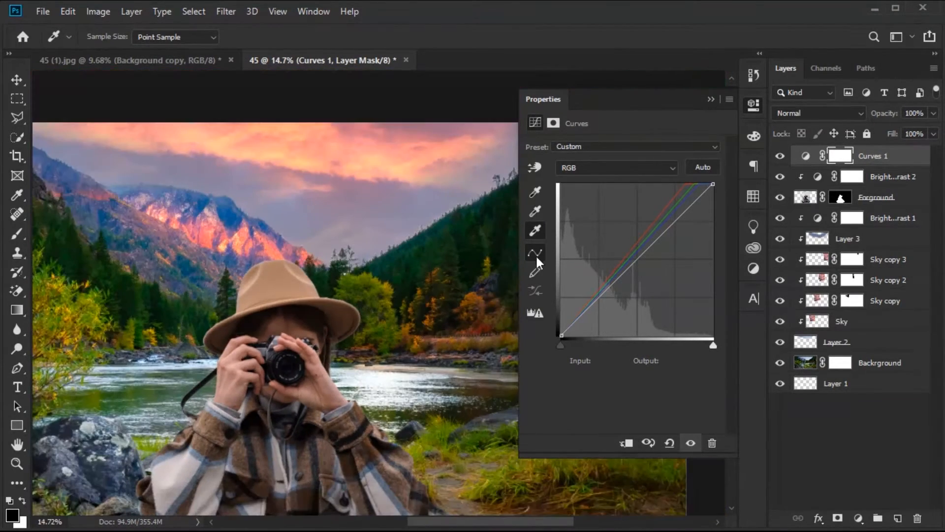
Step: Sample the Curves black point from the dark shadow between the bush and the large rock
{"action": "left_click", "coordinate": [542, 190]}
{"action": "scroll", "coordinate": [263, 339], "scroll_direction": "down", "scroll_amount": 1}
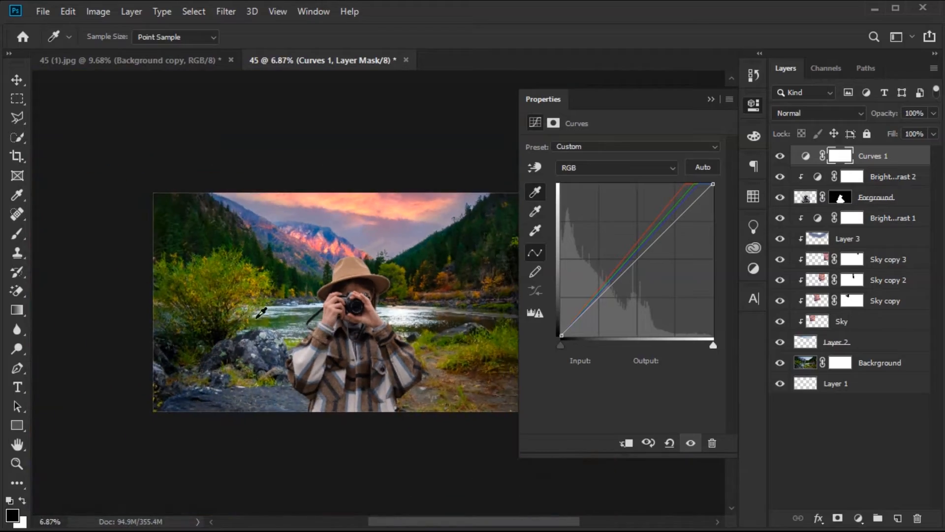
{"action": "scroll", "coordinate": [263, 339], "scroll_direction": "up", "scroll_amount": 10}
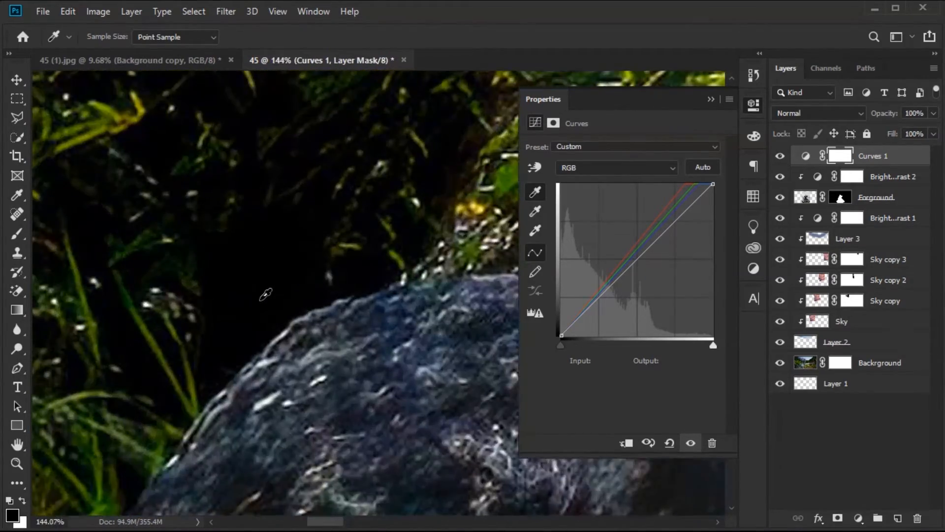
{"action": "scroll", "coordinate": [256, 297], "scroll_direction": "down", "scroll_amount": 10}
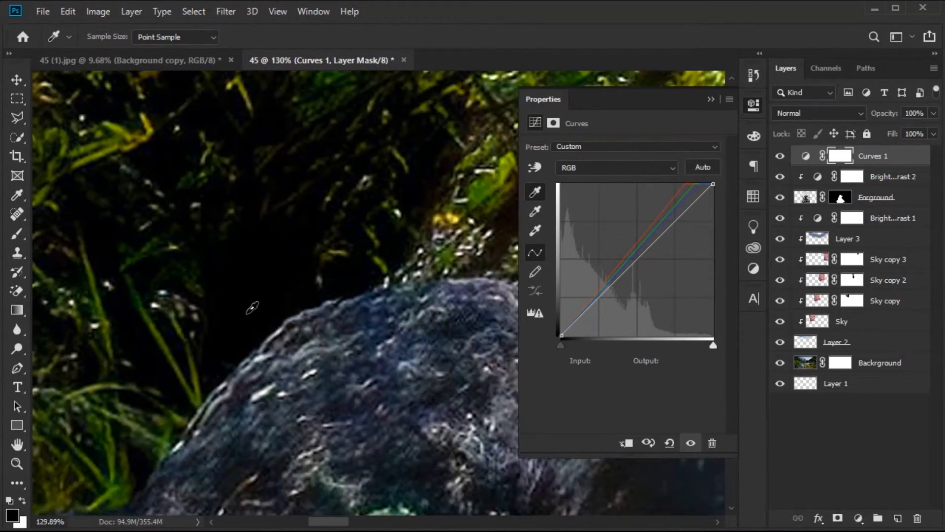
{"action": "scroll", "coordinate": [124, 421], "scroll_direction": "down", "scroll_amount": 1}
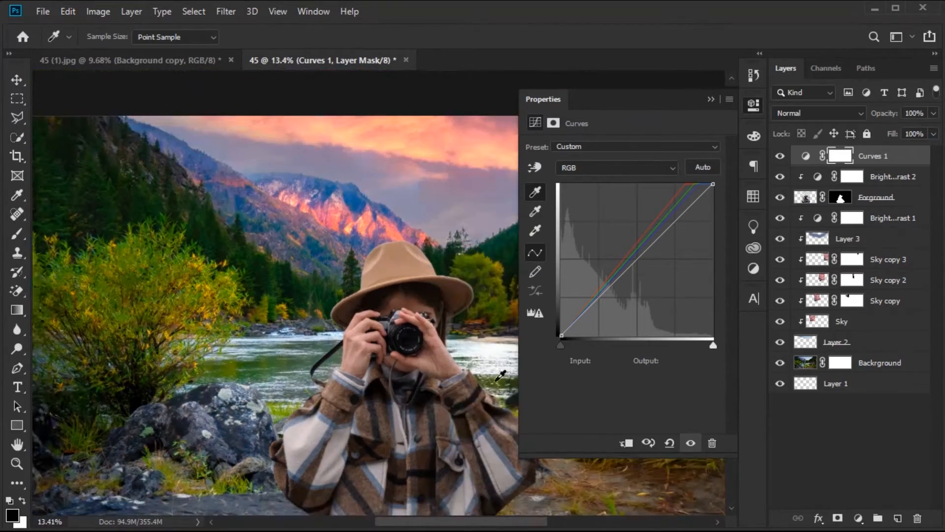
Step: Sample the Curves gray point from the bluish shaded slope of the mountain to warm the whole composite
{"action": "left_click", "coordinate": [535, 211]}
{"action": "scroll", "coordinate": [209, 355], "scroll_direction": "down", "scroll_amount": 1}
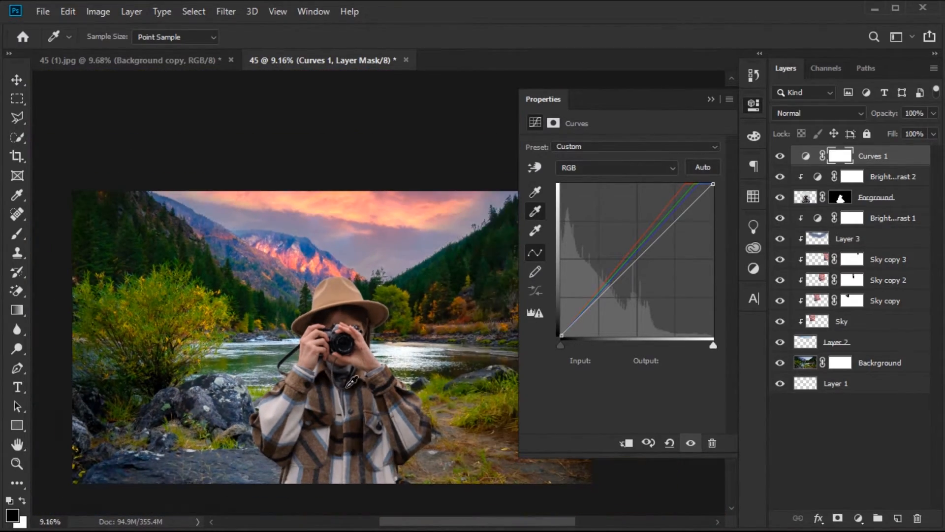
{"action": "scroll", "coordinate": [272, 279], "scroll_direction": "up", "scroll_amount": 6}
{"action": "scroll", "coordinate": [272, 279], "scroll_direction": "up", "scroll_amount": 4}
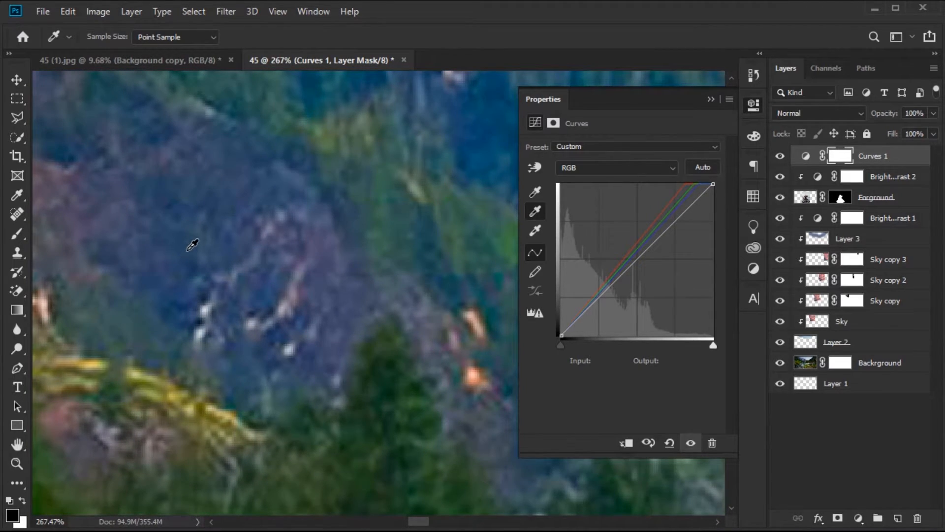
{"action": "scroll", "coordinate": [191, 247], "scroll_direction": "down", "scroll_amount": 8}
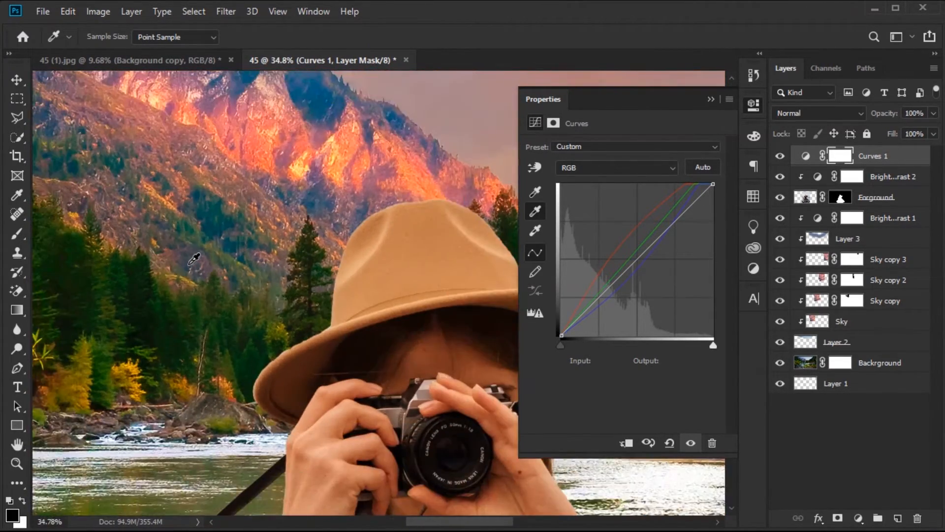
{"action": "scroll", "coordinate": [194, 259], "scroll_direction": "down", "scroll_amount": 2}
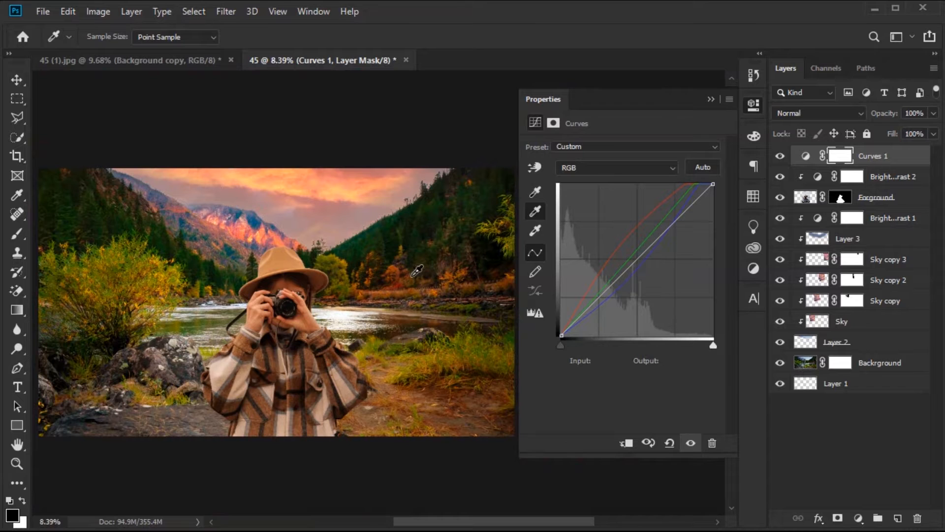
{"action": "left_click", "coordinate": [711, 99]}
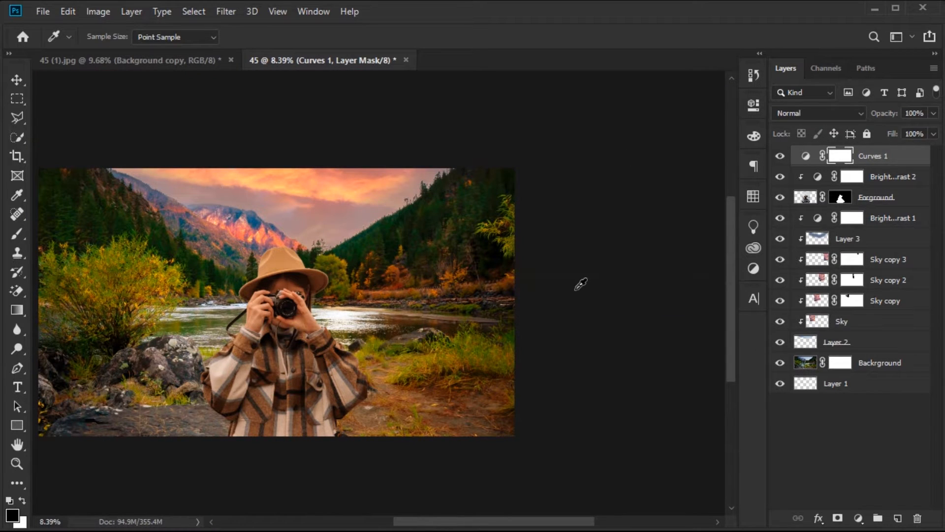
{"action": "key", "text": "ctrl+0"}
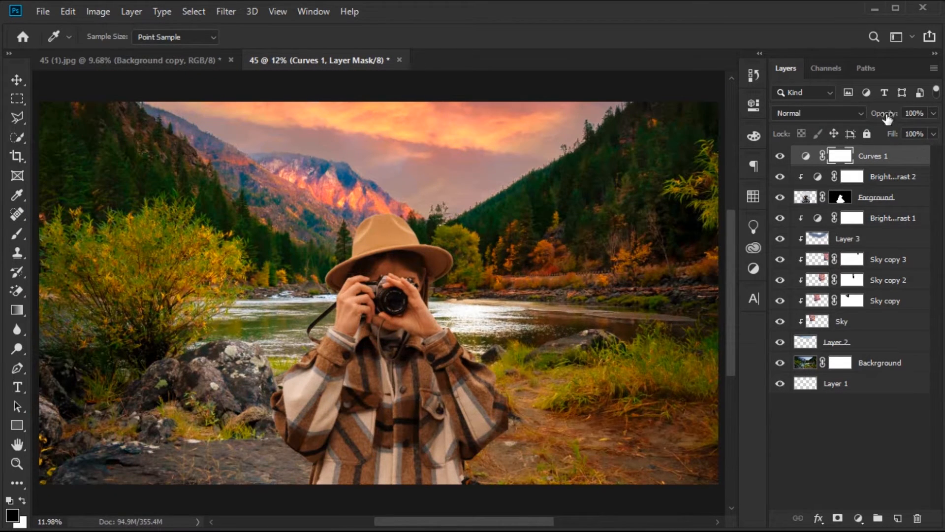
Step: Reduce the opacity of the Curves 1 adjustment layer to 75%
{"action": "left_click_drag", "start_coordinate": [886, 115], "coordinate": [866, 118]}
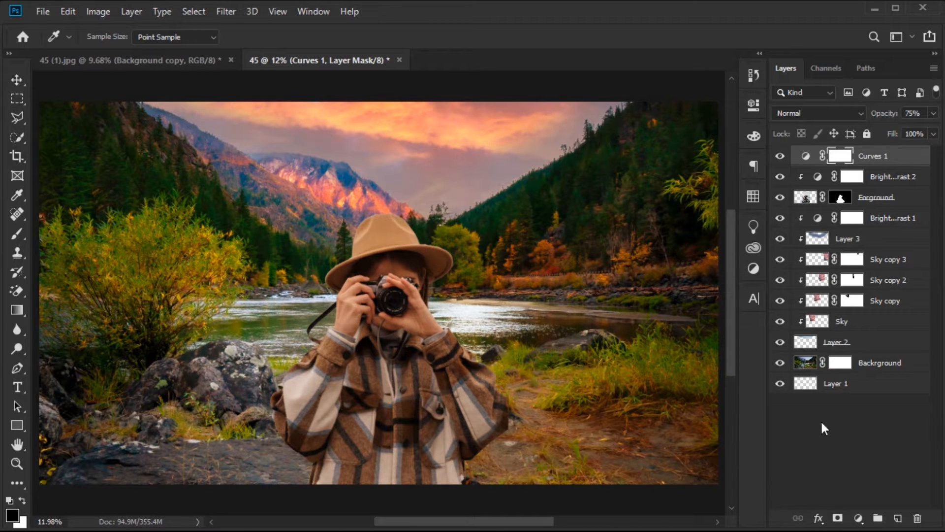
{"action": "scroll", "coordinate": [584, 356], "scroll_direction": "down", "scroll_amount": 2}
{"action": "scroll", "coordinate": [523, 327], "scroll_direction": "up", "scroll_amount": 2}
Step: Add a Brightness/Contrast adjustment above all layers and set its Brightness to -20
{"action": "left_click", "coordinate": [858, 517]}
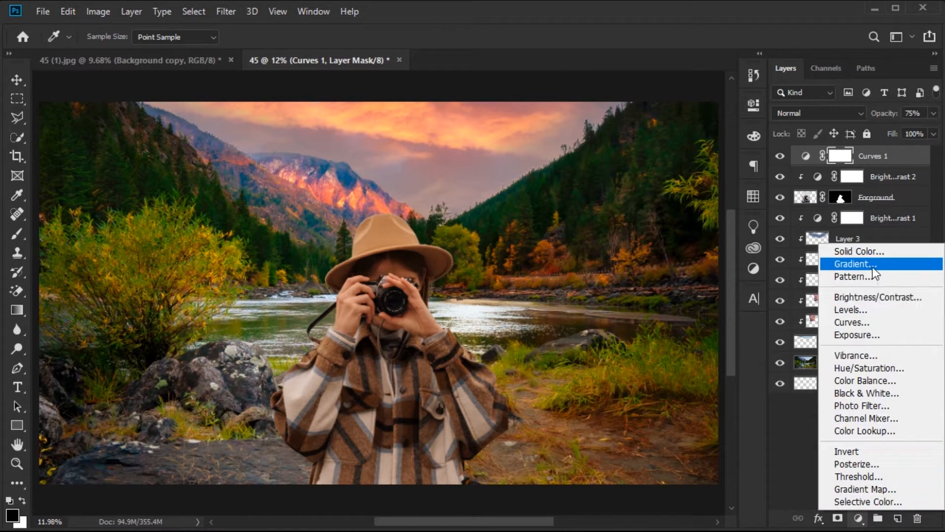
{"action": "left_click", "coordinate": [876, 298]}
{"action": "key", "text": "v"}
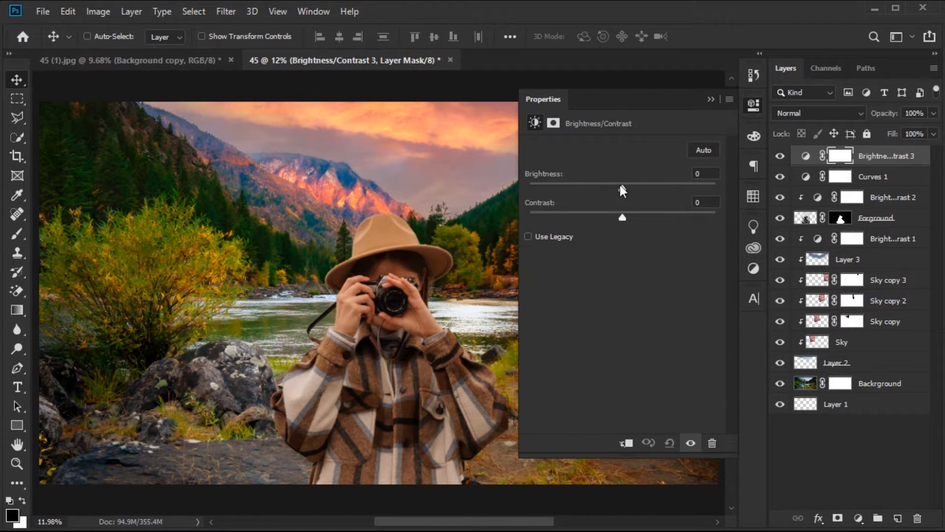
{"action": "left_click_drag", "start_coordinate": [619, 185], "coordinate": [611, 184]}
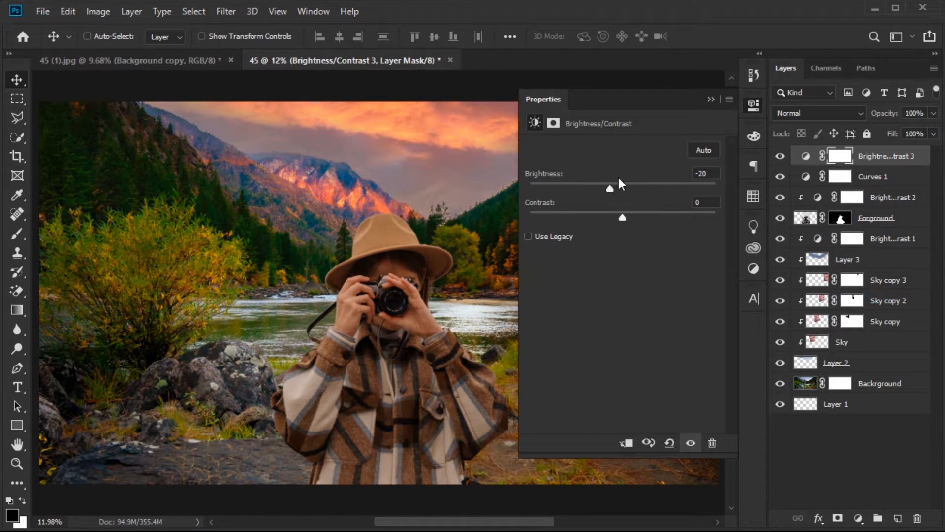
{"action": "left_click", "coordinate": [710, 101]}
{"action": "scroll", "coordinate": [471, 312], "scroll_direction": "down", "scroll_amount": 1}
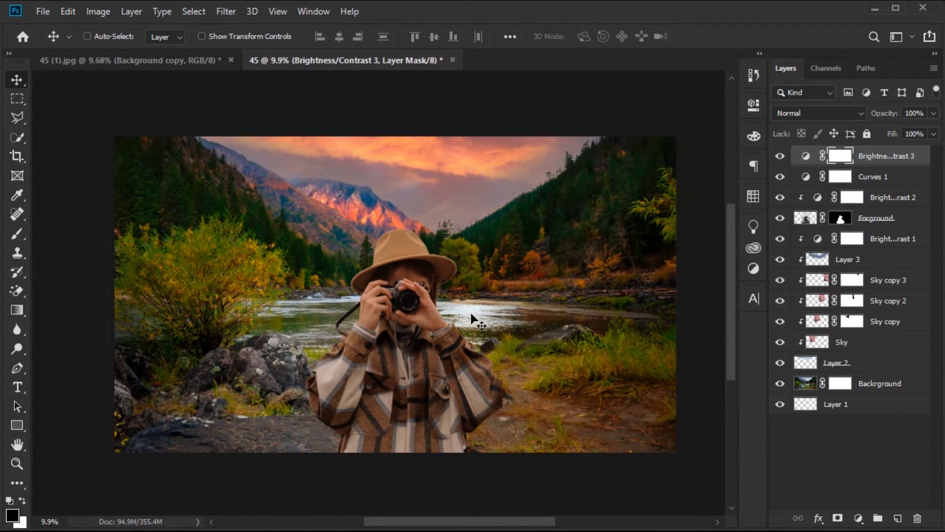
{"action": "scroll", "coordinate": [470, 312], "scroll_direction": "up", "scroll_amount": 1}
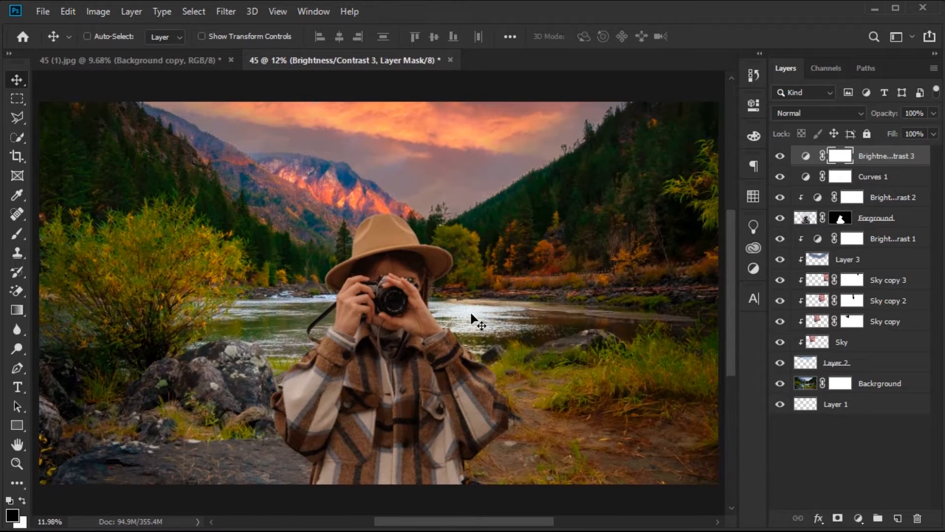
Step: Duplicate all layers into a group above the originals and convert that group to a Smart Object
{"action": "left_click", "coordinate": [862, 408]}
{"action": "left_click", "coordinate": [885, 164], "text": "shift"}
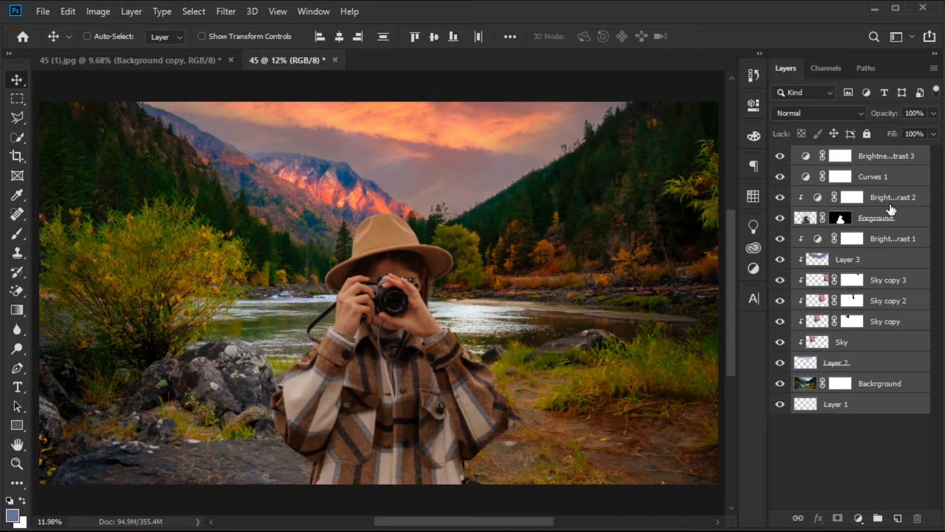
{"action": "key", "text": "ctrl+g"}
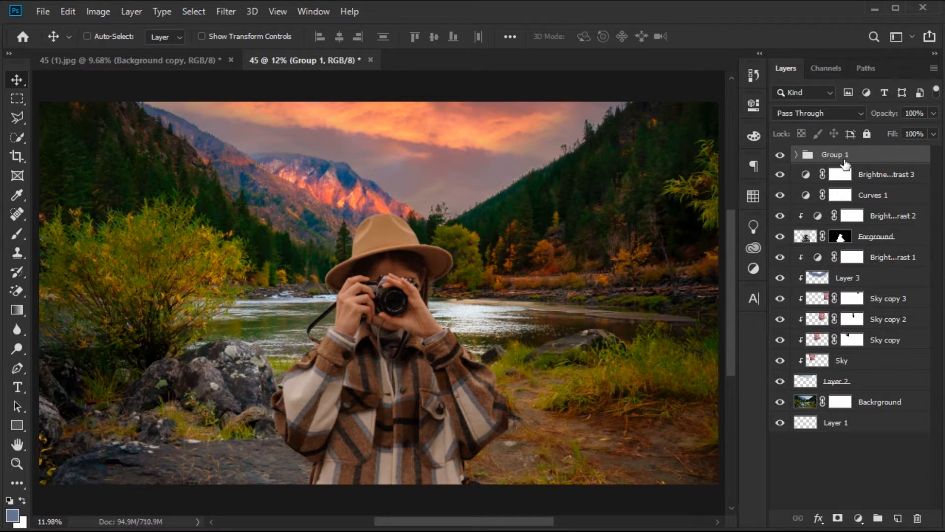
{"action": "right_click", "coordinate": [860, 157]}
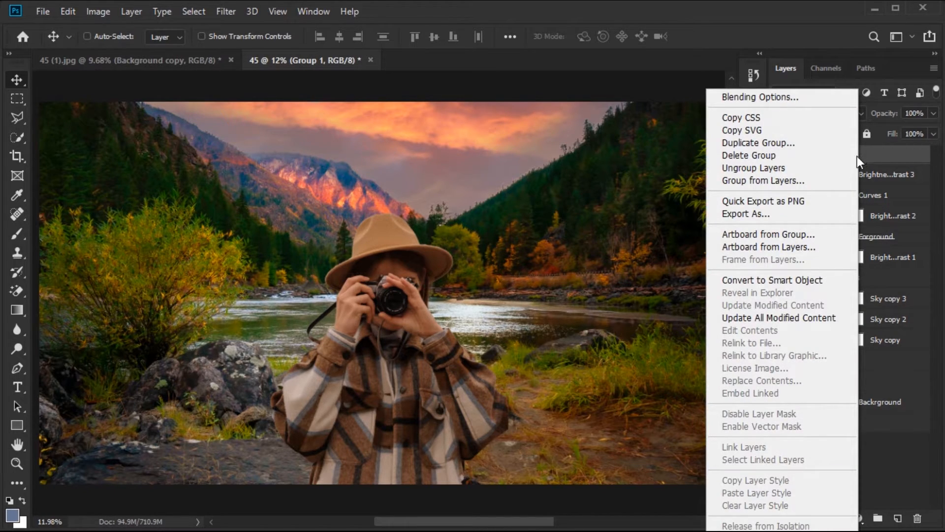
{"action": "left_click", "coordinate": [823, 282]}
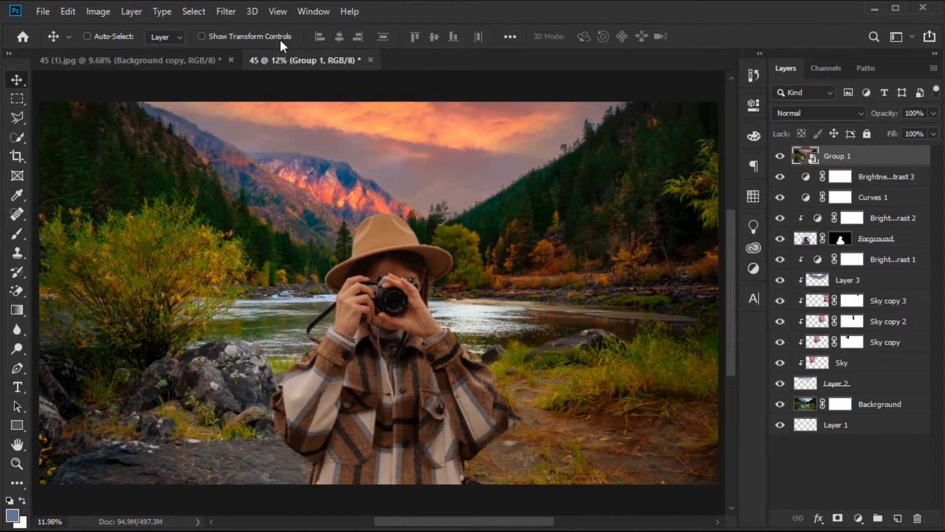
Step: Open the Group 1 smart object in the Camera Raw Filter and set Temperature to -14 and Tint to -21
{"action": "left_click", "coordinate": [226, 12]}
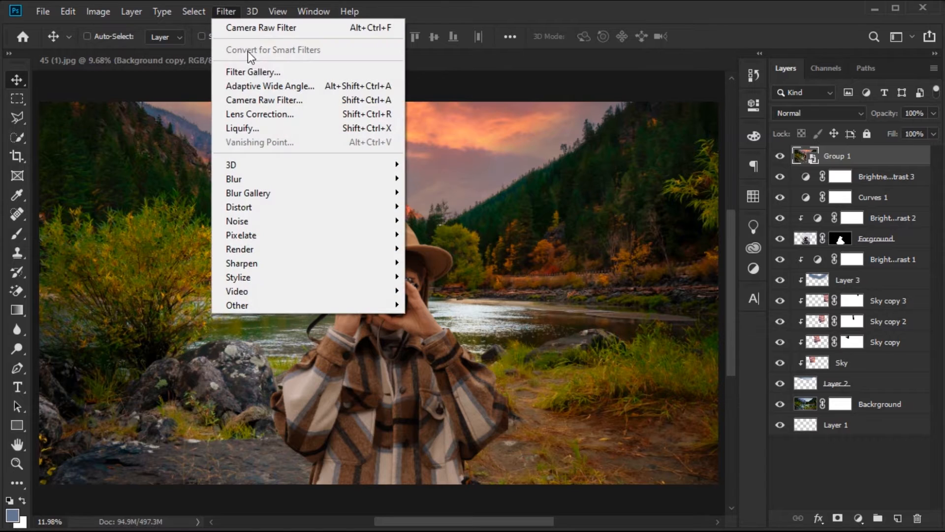
{"action": "left_click", "coordinate": [268, 101]}
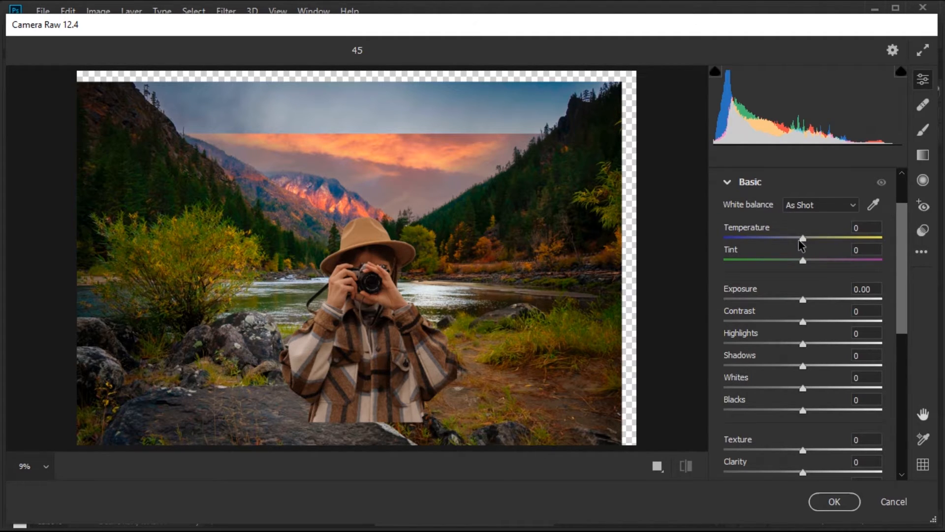
{"action": "left_click_drag", "start_coordinate": [798, 239], "coordinate": [787, 259]}
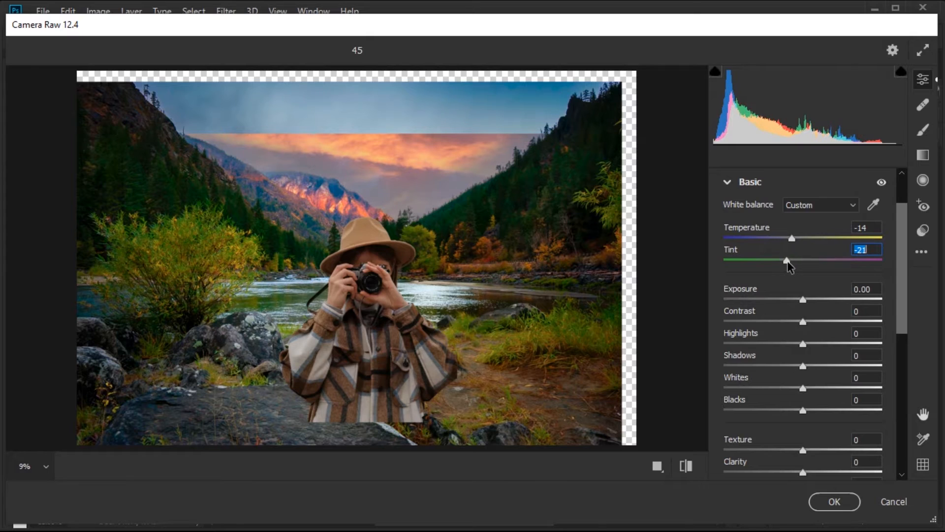
{"action": "mouse_move", "coordinate": [805, 301]}
{"action": "left_mouse_down"}
{"action": "mouse_move", "coordinate": [812, 300]}
{"action": "mouse_move", "coordinate": [804, 304]}
{"action": "left_mouse_up"}
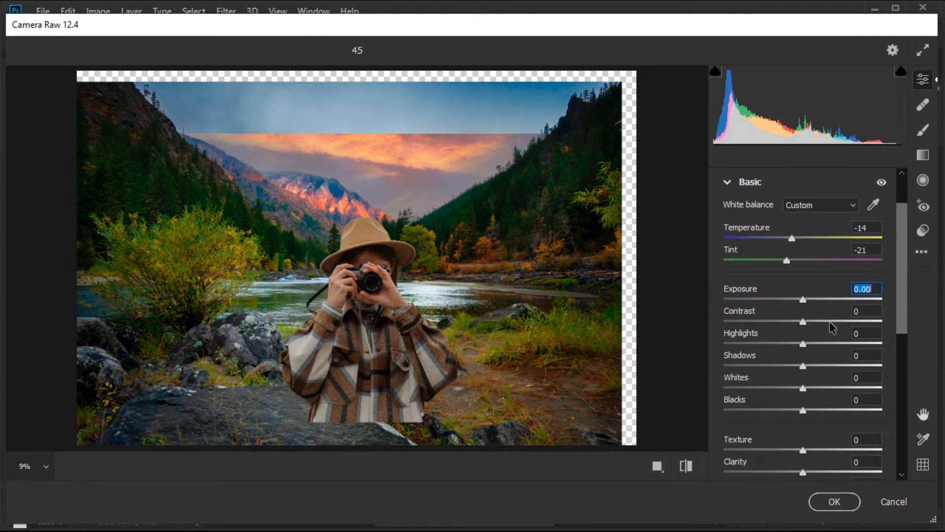
Step: Set Contrast to +9, Highlights to +7, Vibrance to +21 and Saturation to +11, and apply the Camera Raw Filter
{"action": "left_click_drag", "start_coordinate": [803, 323], "coordinate": [808, 343]}
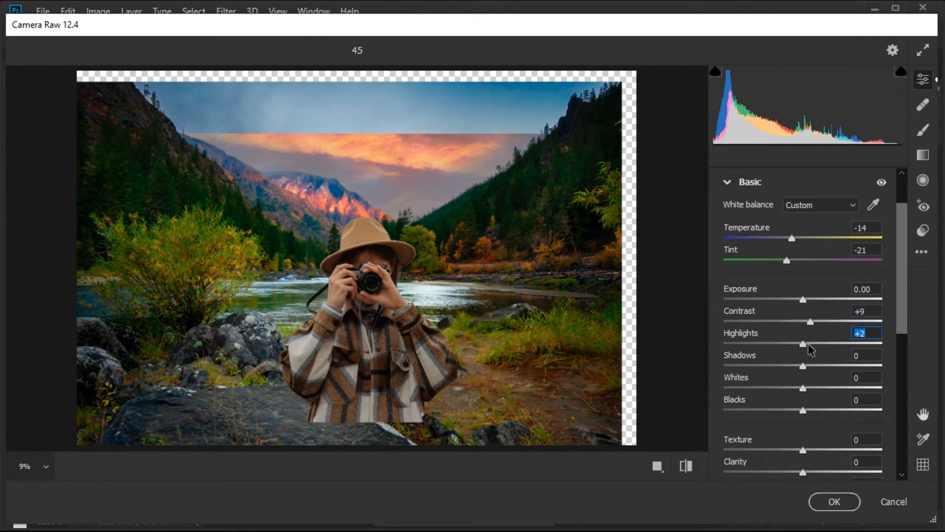
{"action": "scroll", "coordinate": [804, 434], "scroll_direction": "down", "scroll_amount": 3}
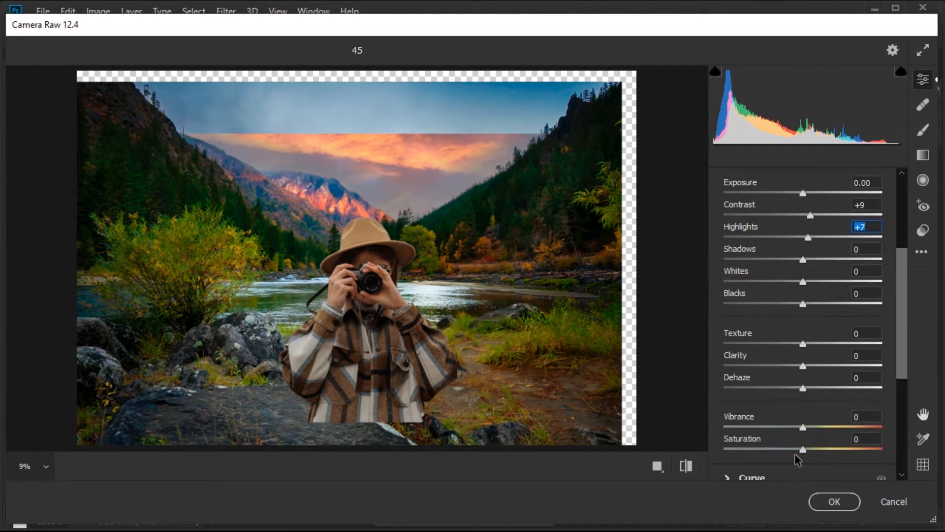
{"action": "mouse_move", "coordinate": [808, 427]}
{"action": "left_mouse_down"}
{"action": "mouse_move", "coordinate": [823, 427]}
{"action": "mouse_move", "coordinate": [813, 448]}
{"action": "mouse_move", "coordinate": [819, 427]}
{"action": "left_mouse_up"}
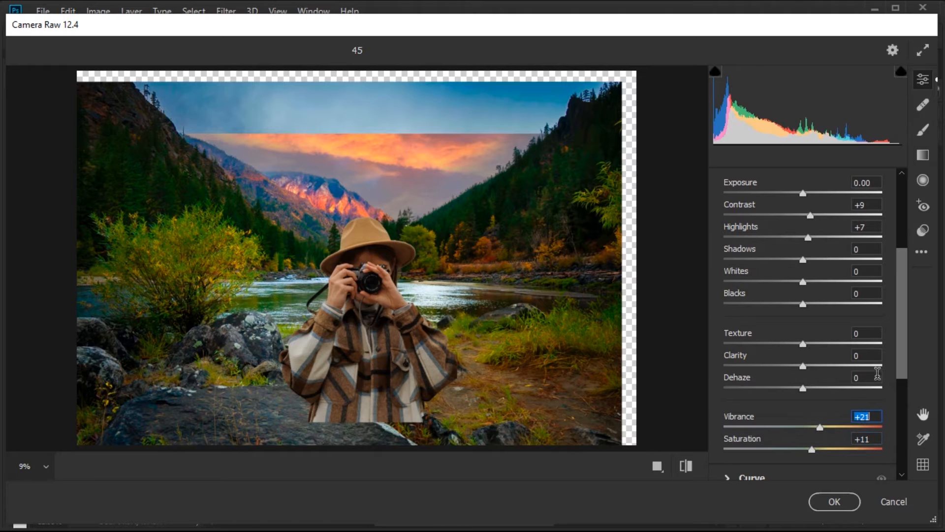
{"action": "left_click_drag", "start_coordinate": [895, 365], "coordinate": [896, 422]}
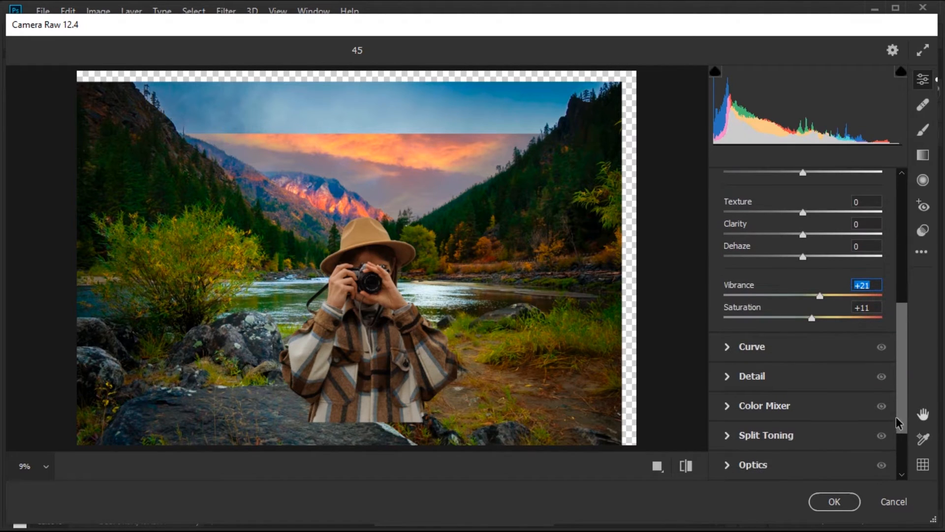
{"action": "left_click", "coordinate": [731, 344]}
{"action": "left_click_drag", "start_coordinate": [899, 387], "coordinate": [894, 424]}
{"action": "left_click", "coordinate": [726, 398]}
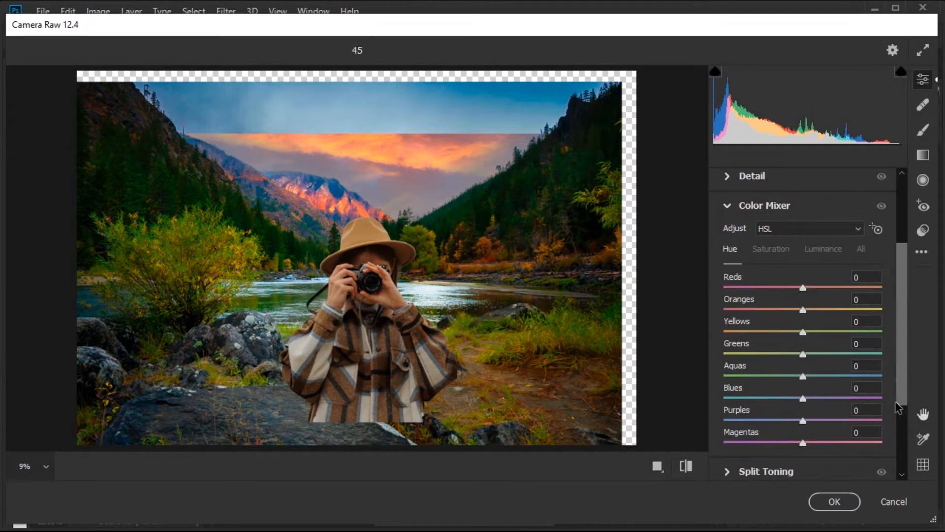
{"action": "scroll", "coordinate": [902, 394], "scroll_direction": "down", "scroll_amount": 1}
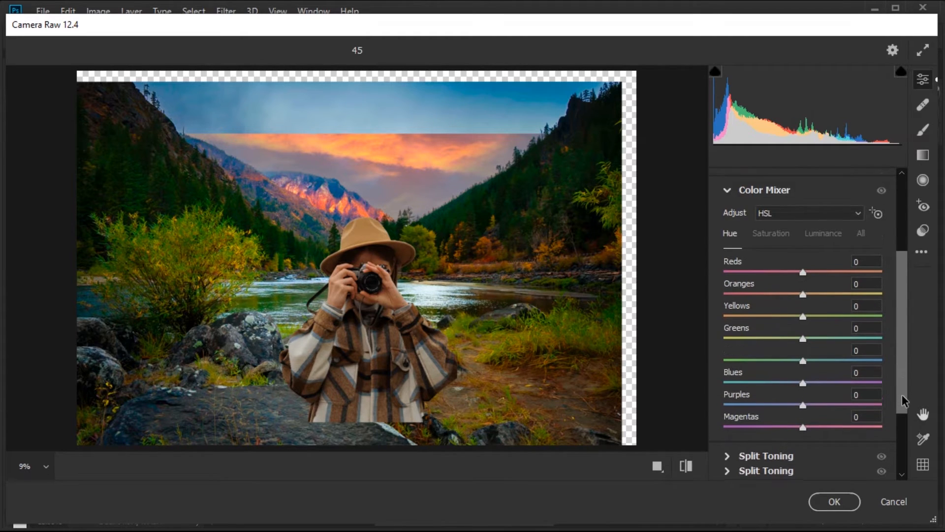
{"action": "left_click", "coordinate": [840, 498]}
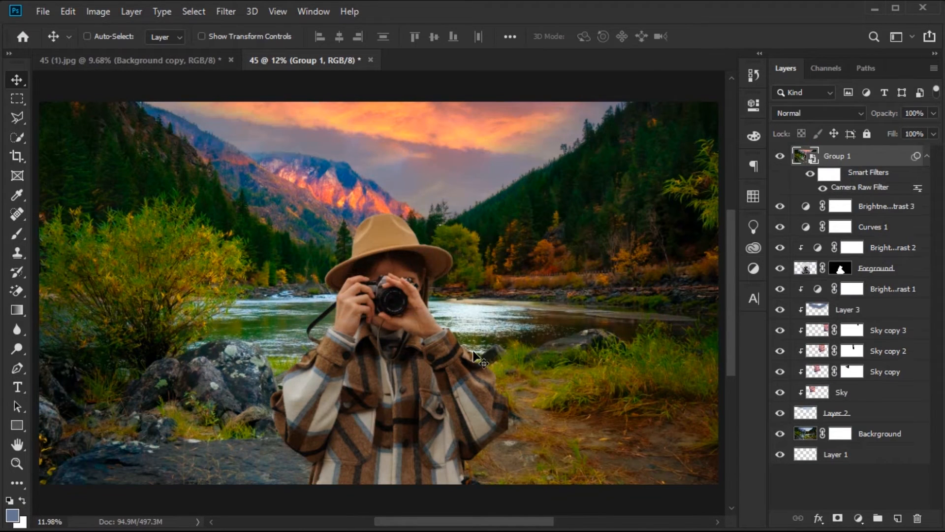
Step: Open the contents of the Group 1 smart object for editing and expand its layer group
{"action": "scroll", "coordinate": [479, 354], "scroll_direction": "down", "scroll_amount": 3}
{"action": "scroll", "coordinate": [474, 355], "scroll_direction": "up", "scroll_amount": 3}
{"action": "double_click", "coordinate": [813, 158]}
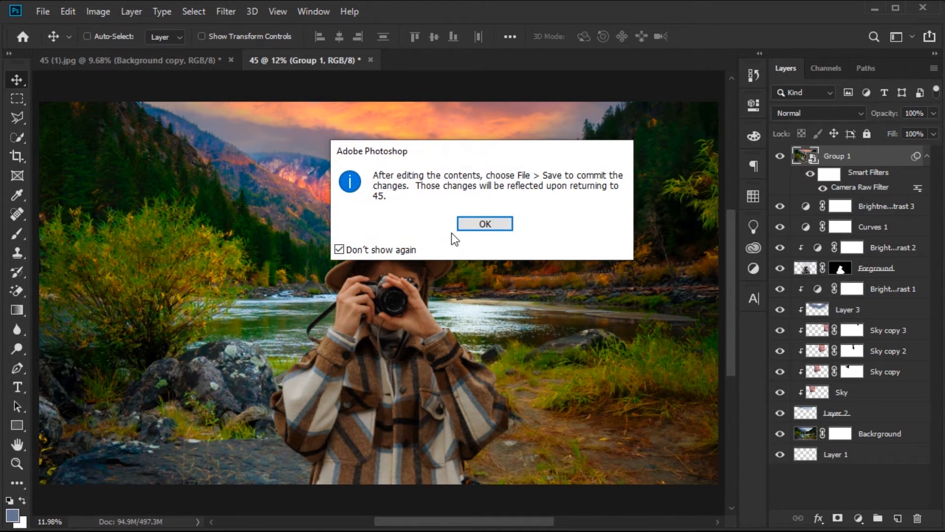
{"action": "left_click", "coordinate": [482, 224]}
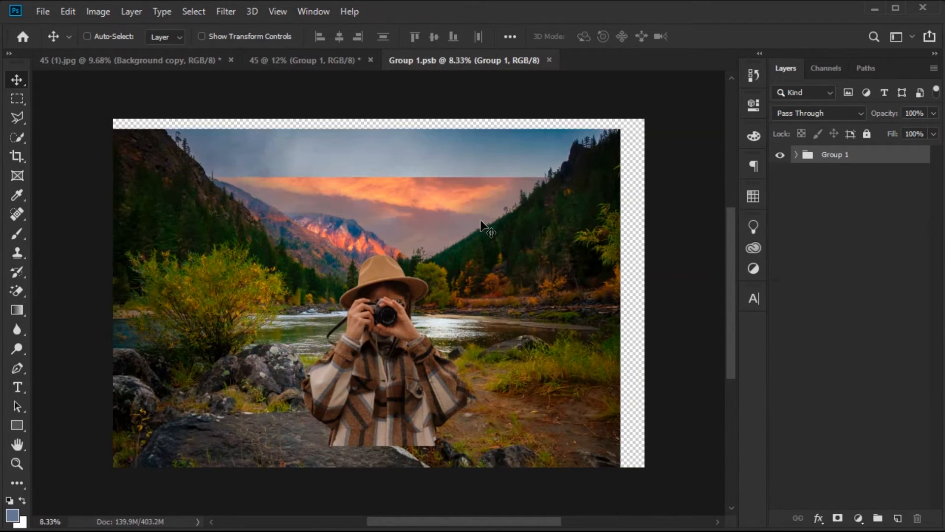
{"action": "left_click", "coordinate": [796, 155]}
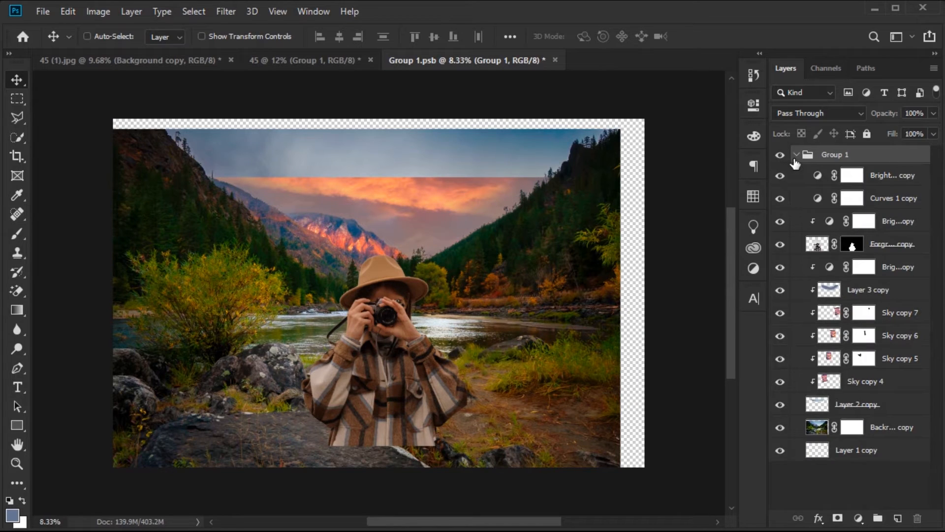
Step: Start a Tilt-Shift blur of 30 px on the Backrground copy layer with the focus band centred on the photographer's jacket
{"action": "left_click", "coordinate": [905, 428]}
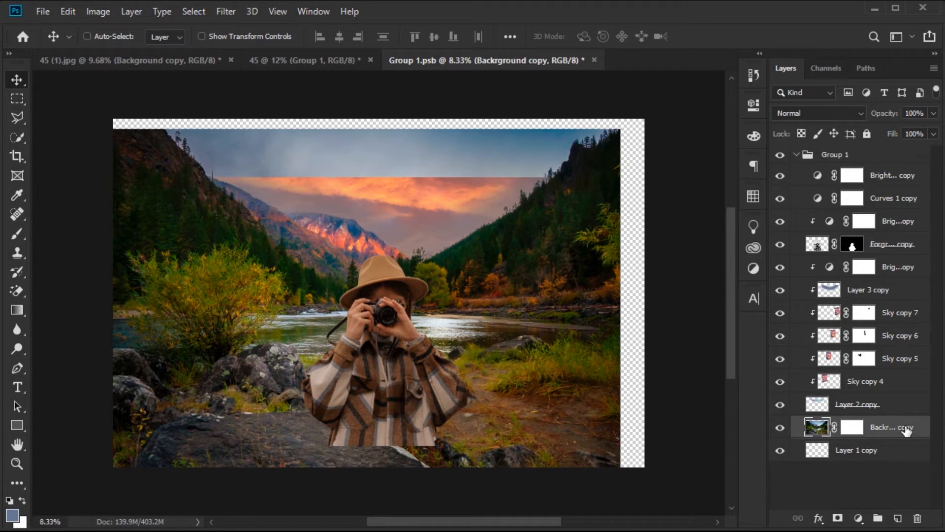
{"action": "key", "text": "ctrl+plus"}
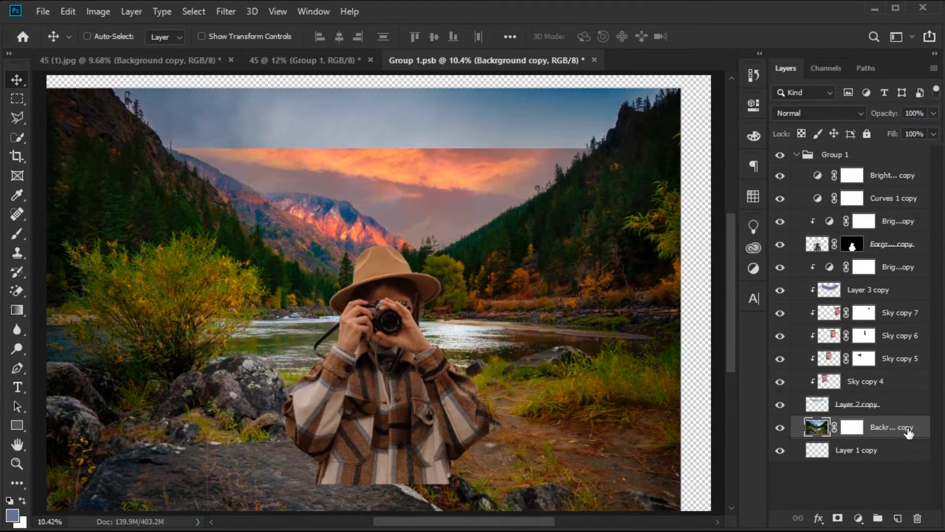
{"action": "left_click", "coordinate": [781, 427]}
{"action": "left_click", "coordinate": [781, 428]}
{"action": "left_click", "coordinate": [232, 13]}
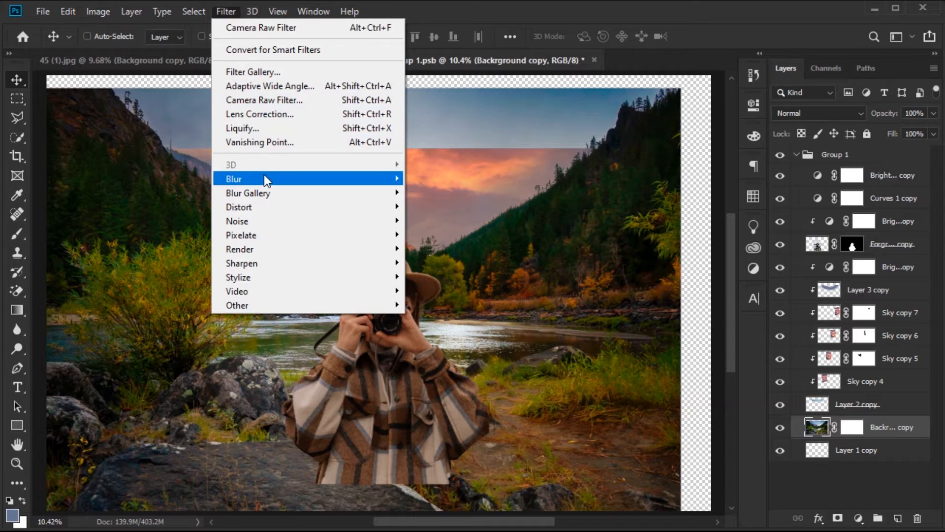
{"action": "mouse_move", "coordinate": [262, 178]}
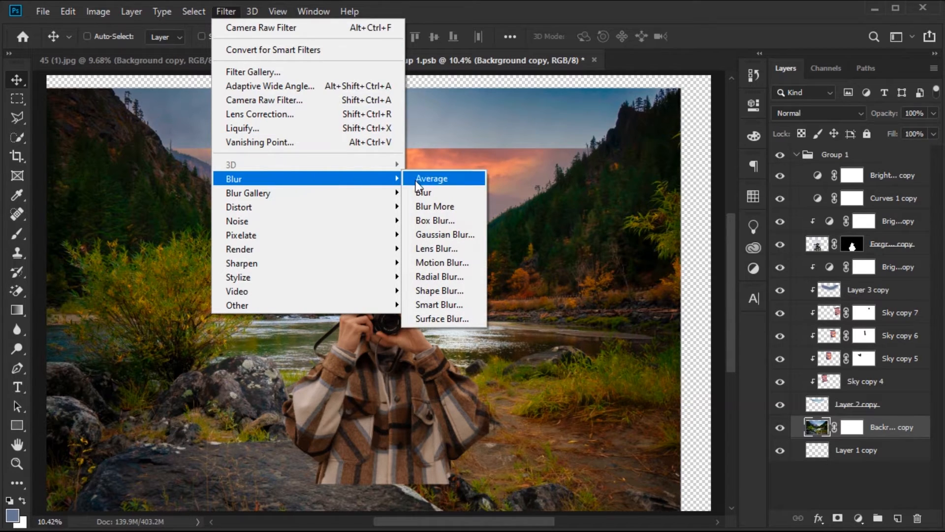
{"action": "mouse_move", "coordinate": [330, 192]}
{"action": "left_click", "coordinate": [433, 220]}
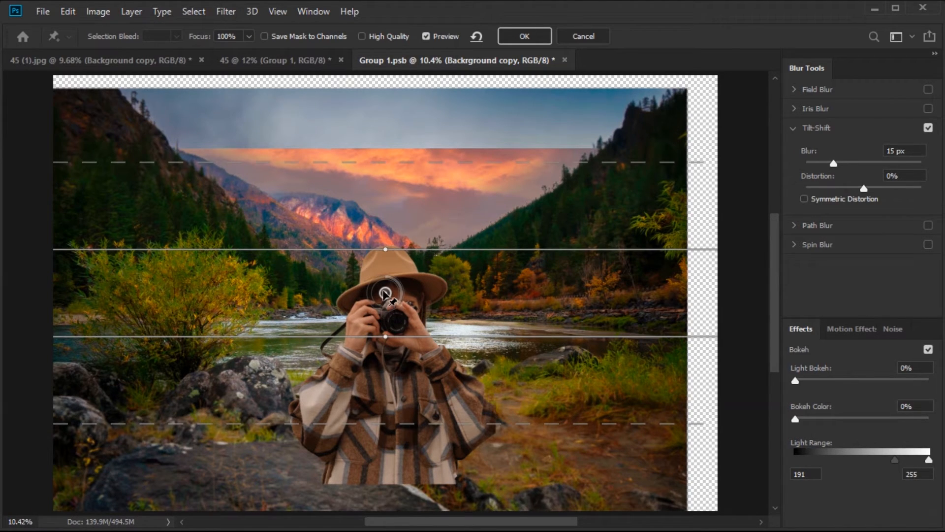
{"action": "left_click_drag", "start_coordinate": [384, 294], "coordinate": [380, 414]}
{"action": "left_click_drag", "start_coordinate": [385, 284], "coordinate": [384, 295]}
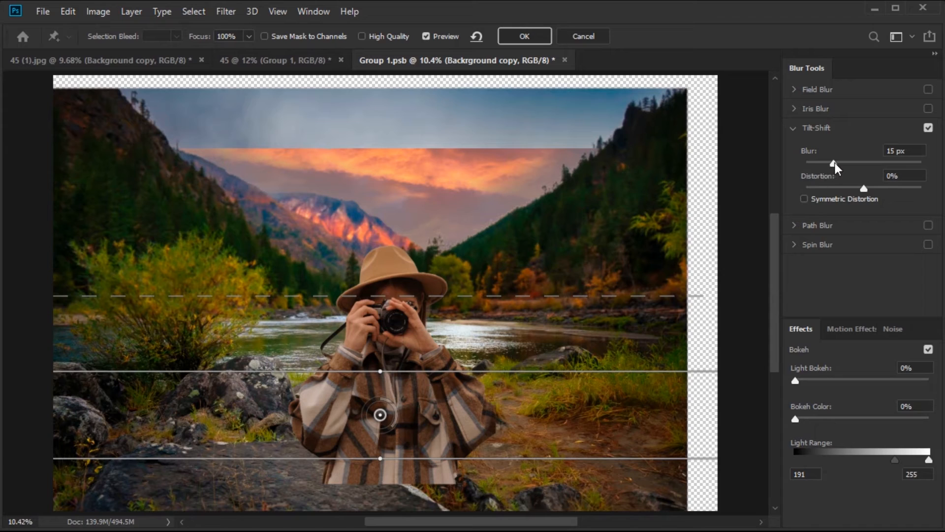
{"action": "left_click_drag", "start_coordinate": [835, 164], "coordinate": [840, 161]}
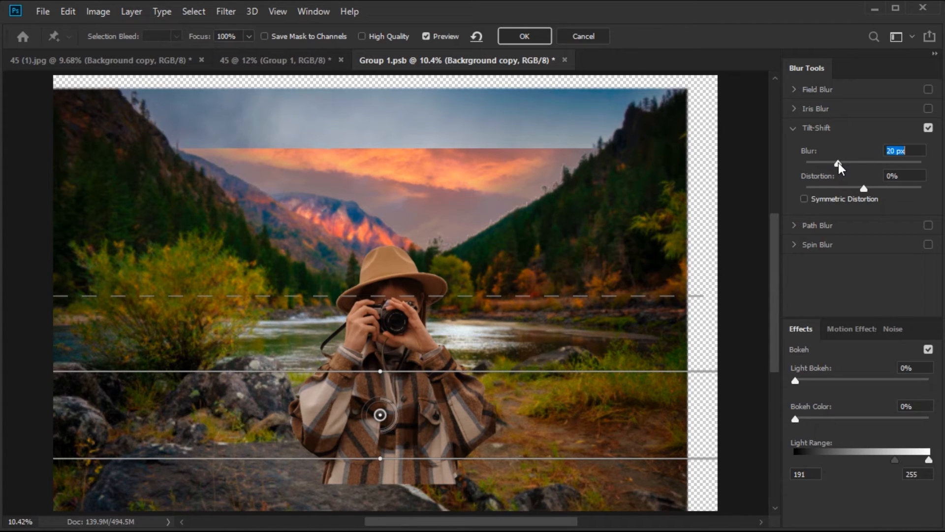
{"action": "left_click_drag", "start_coordinate": [846, 163], "coordinate": [846, 163]}
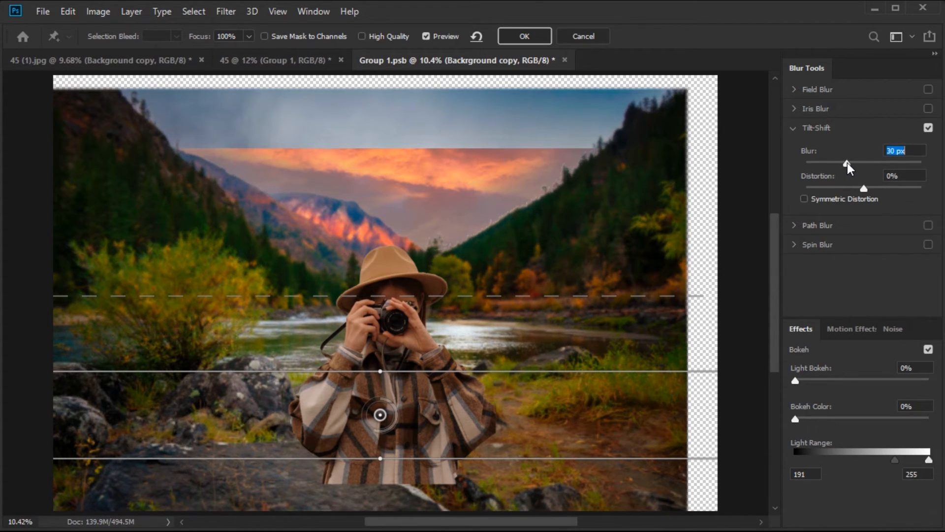
Step: Lower the Tilt-Shift focus band on the photographer's jacket and raise its upper blur transition line to the hat brim
{"action": "left_click_drag", "start_coordinate": [385, 298], "coordinate": [384, 271]}
{"action": "left_click_drag", "start_coordinate": [380, 415], "coordinate": [380, 432]}
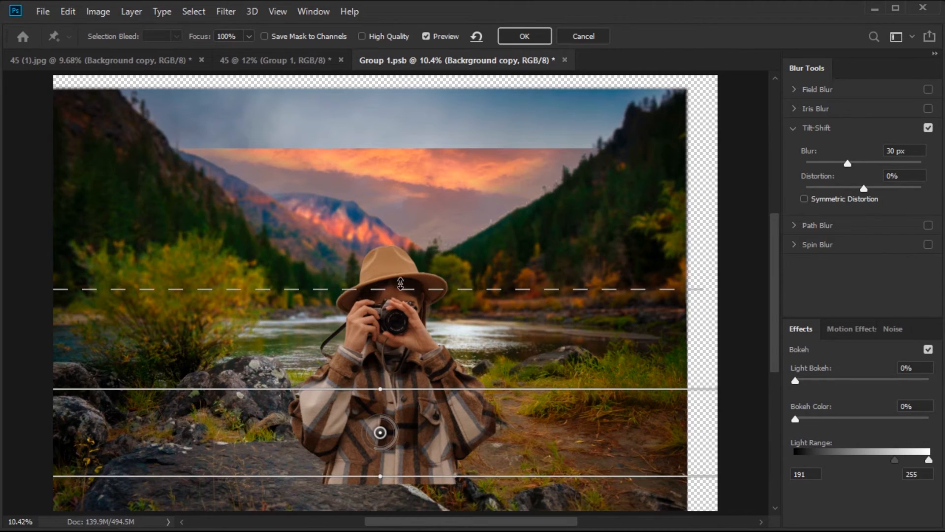
{"action": "left_click_drag", "start_coordinate": [383, 288], "coordinate": [405, 277]}
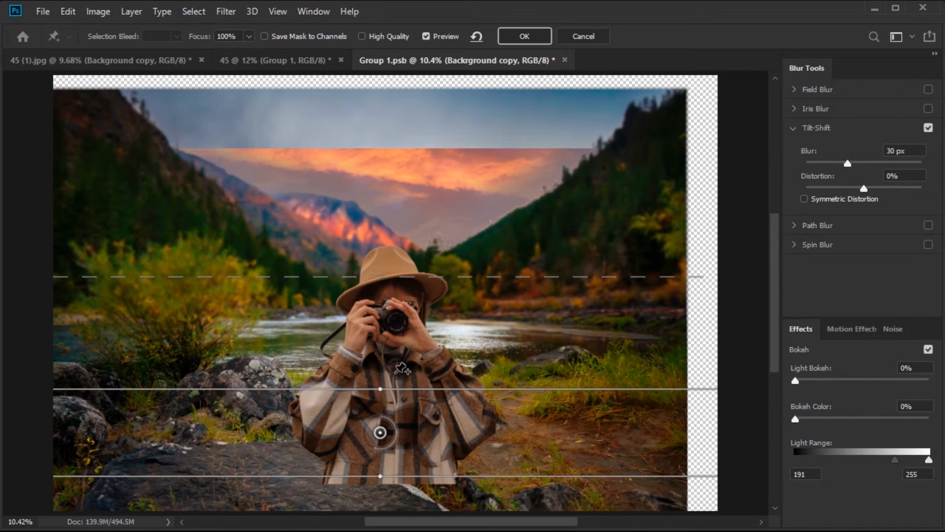
Step: Tilt the focus band so it slopes gently down toward the right bank, centre it on the lower jacket, and apply the blur
{"action": "left_click_drag", "start_coordinate": [385, 388], "coordinate": [389, 389]}
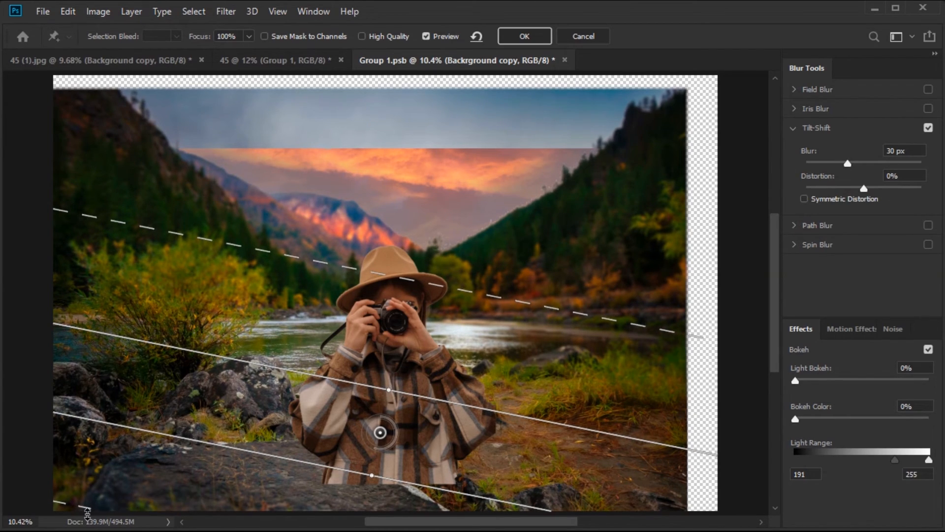
{"action": "scroll", "coordinate": [197, 468], "scroll_direction": "down", "scroll_amount": 2}
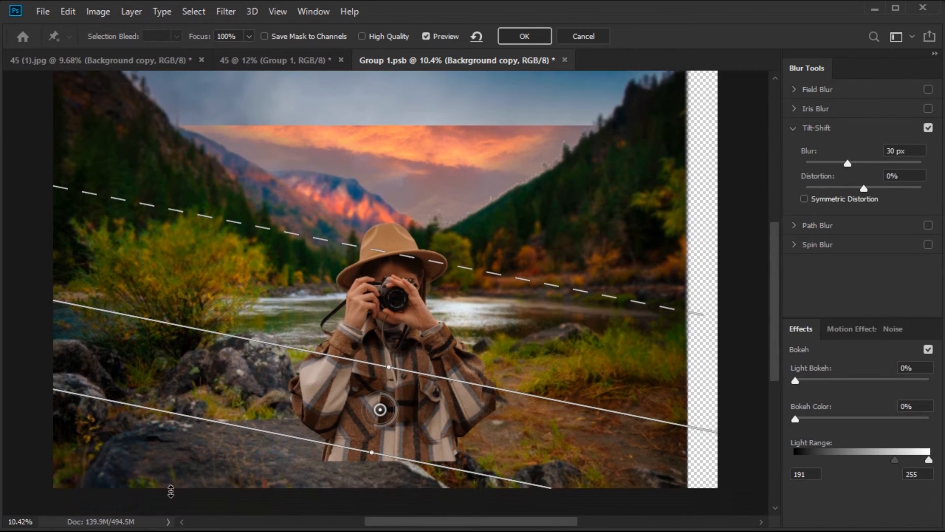
{"action": "left_click_drag", "start_coordinate": [375, 417], "coordinate": [370, 424]}
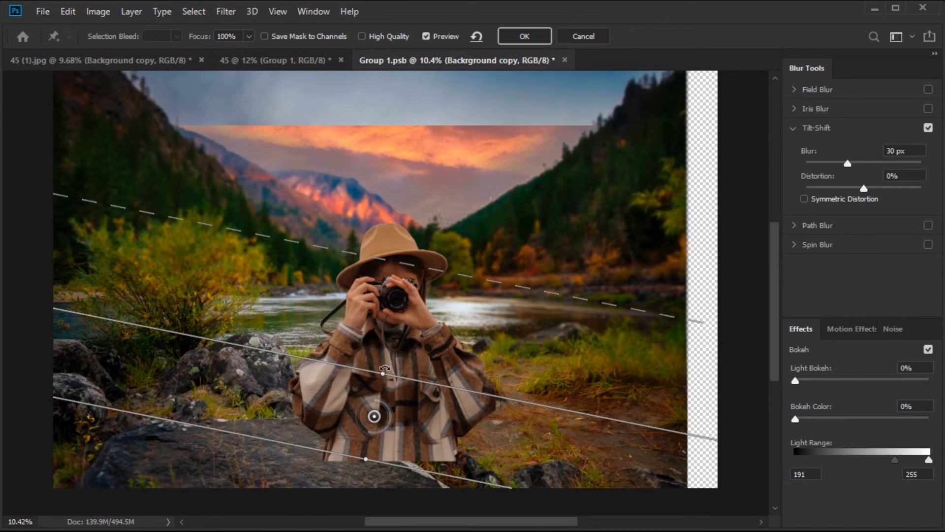
{"action": "left_click_drag", "start_coordinate": [381, 369], "coordinate": [378, 372]}
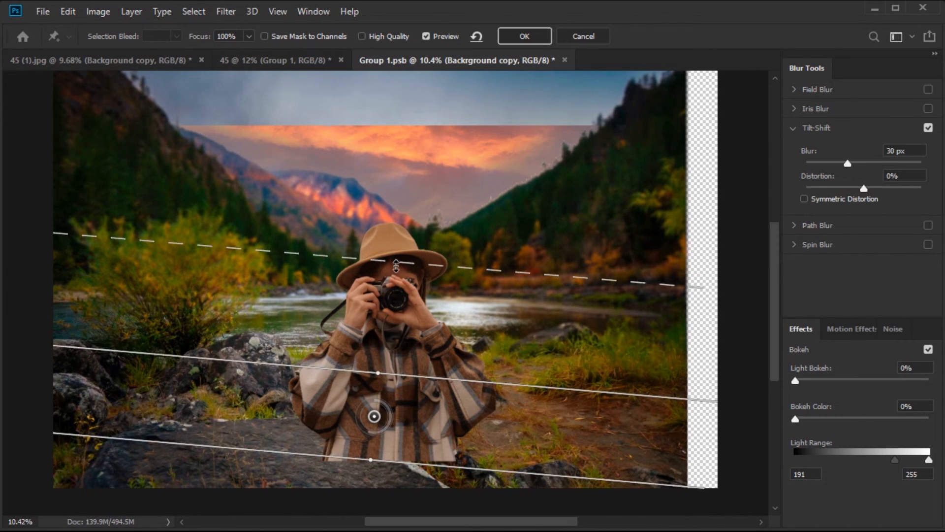
{"action": "left_click_drag", "start_coordinate": [396, 267], "coordinate": [395, 272]}
{"action": "left_click", "coordinate": [527, 36]}
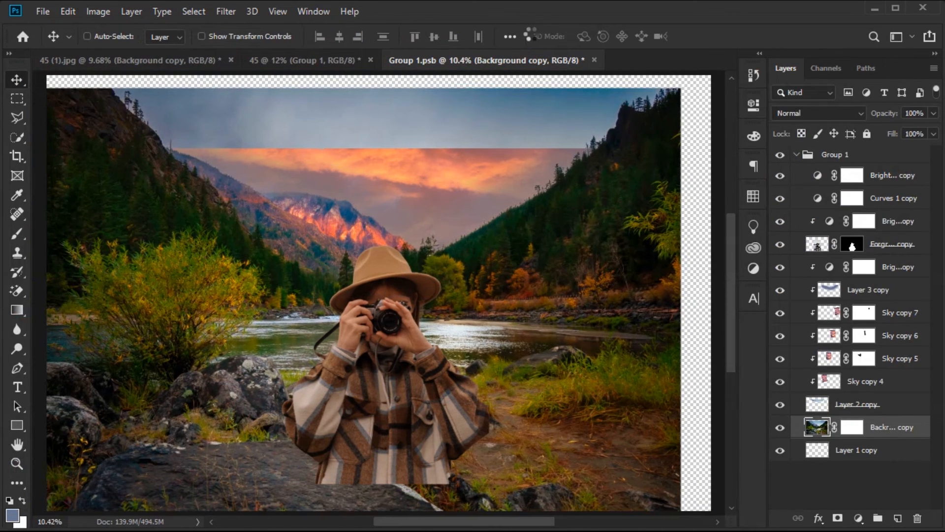
Step: Save the edited Group 1.psb contents and return to document 45 to check the updated composite
{"action": "scroll", "coordinate": [429, 450], "scroll_direction": "down", "scroll_amount": 1}
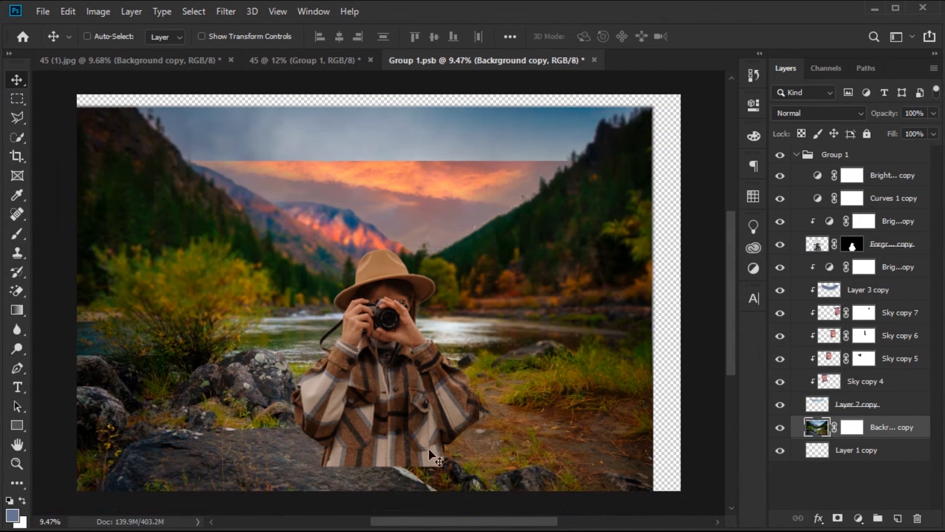
{"action": "scroll", "coordinate": [429, 416], "scroll_direction": "up", "scroll_amount": 1}
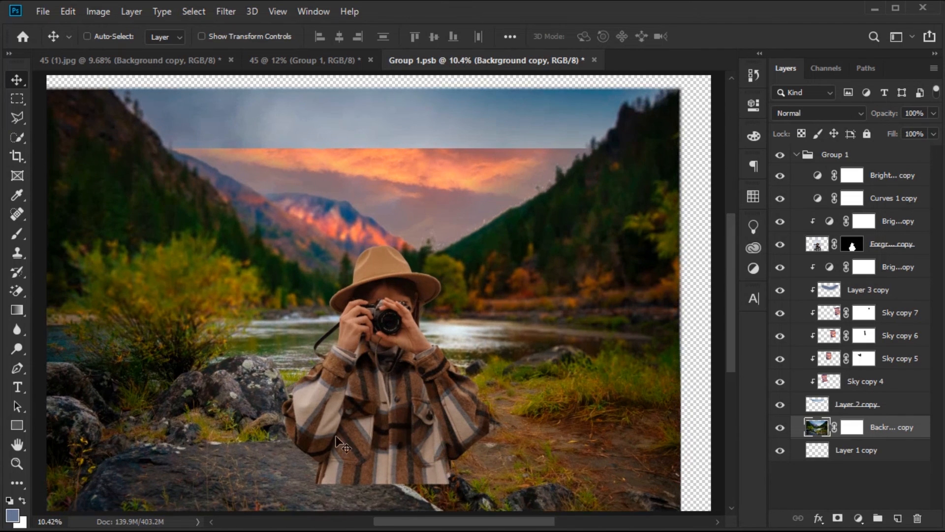
{"action": "left_click", "coordinate": [43, 11]}
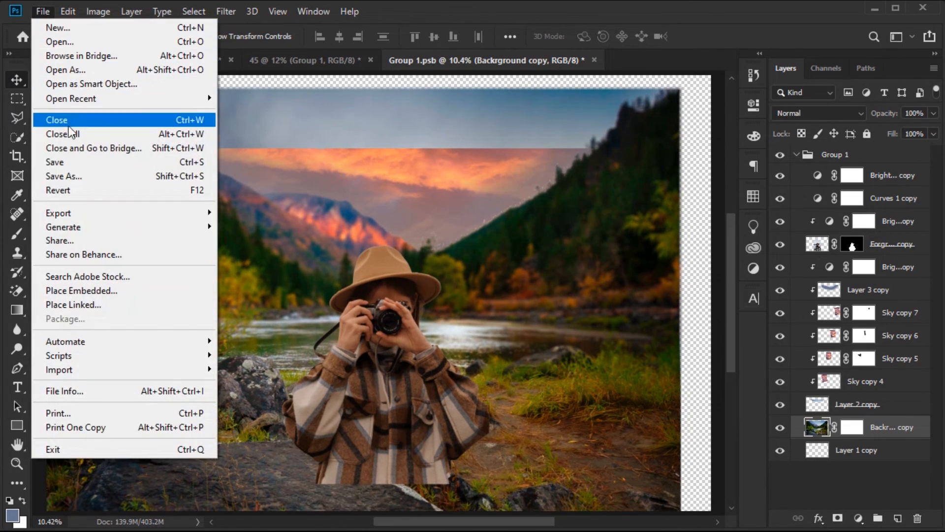
{"action": "left_click", "coordinate": [70, 163]}
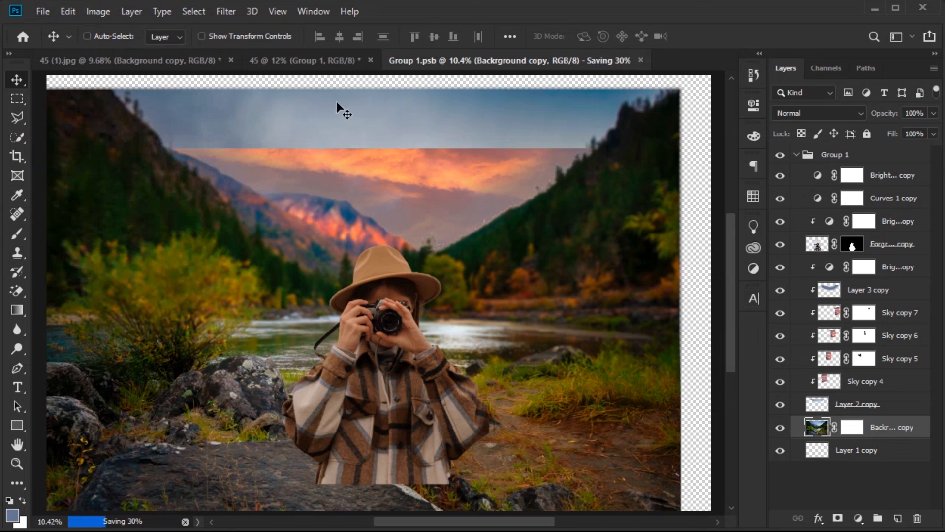
{"action": "left_click", "coordinate": [321, 61]}
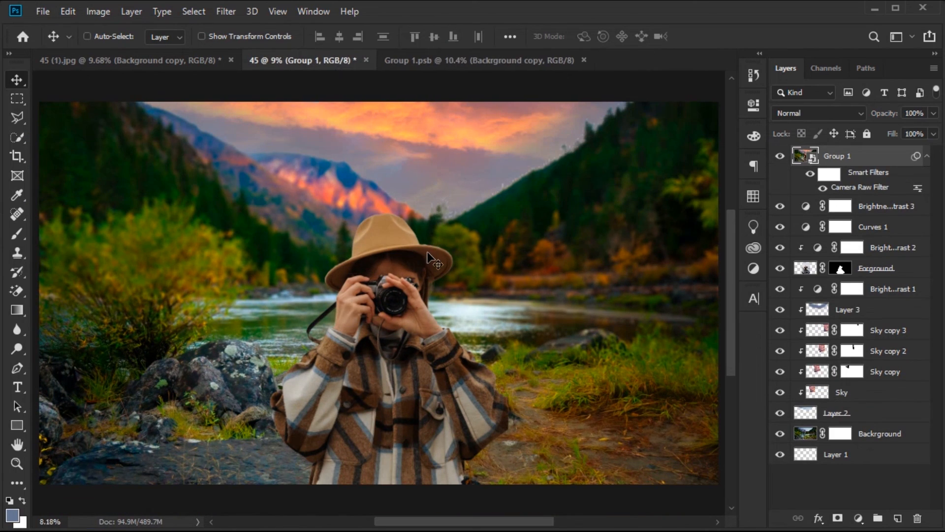
{"action": "scroll", "coordinate": [426, 266], "scroll_direction": "down", "scroll_amount": 3}
{"action": "scroll", "coordinate": [425, 273], "scroll_direction": "up", "scroll_amount": 3}
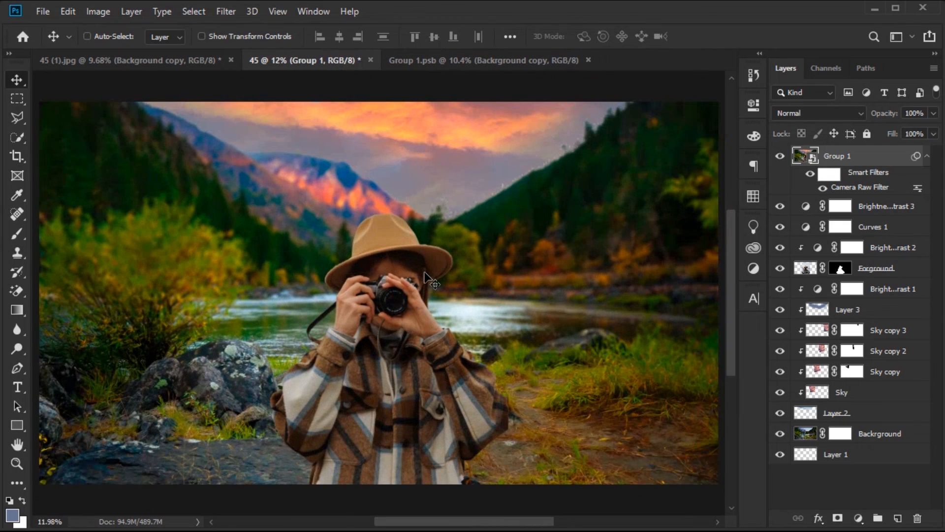